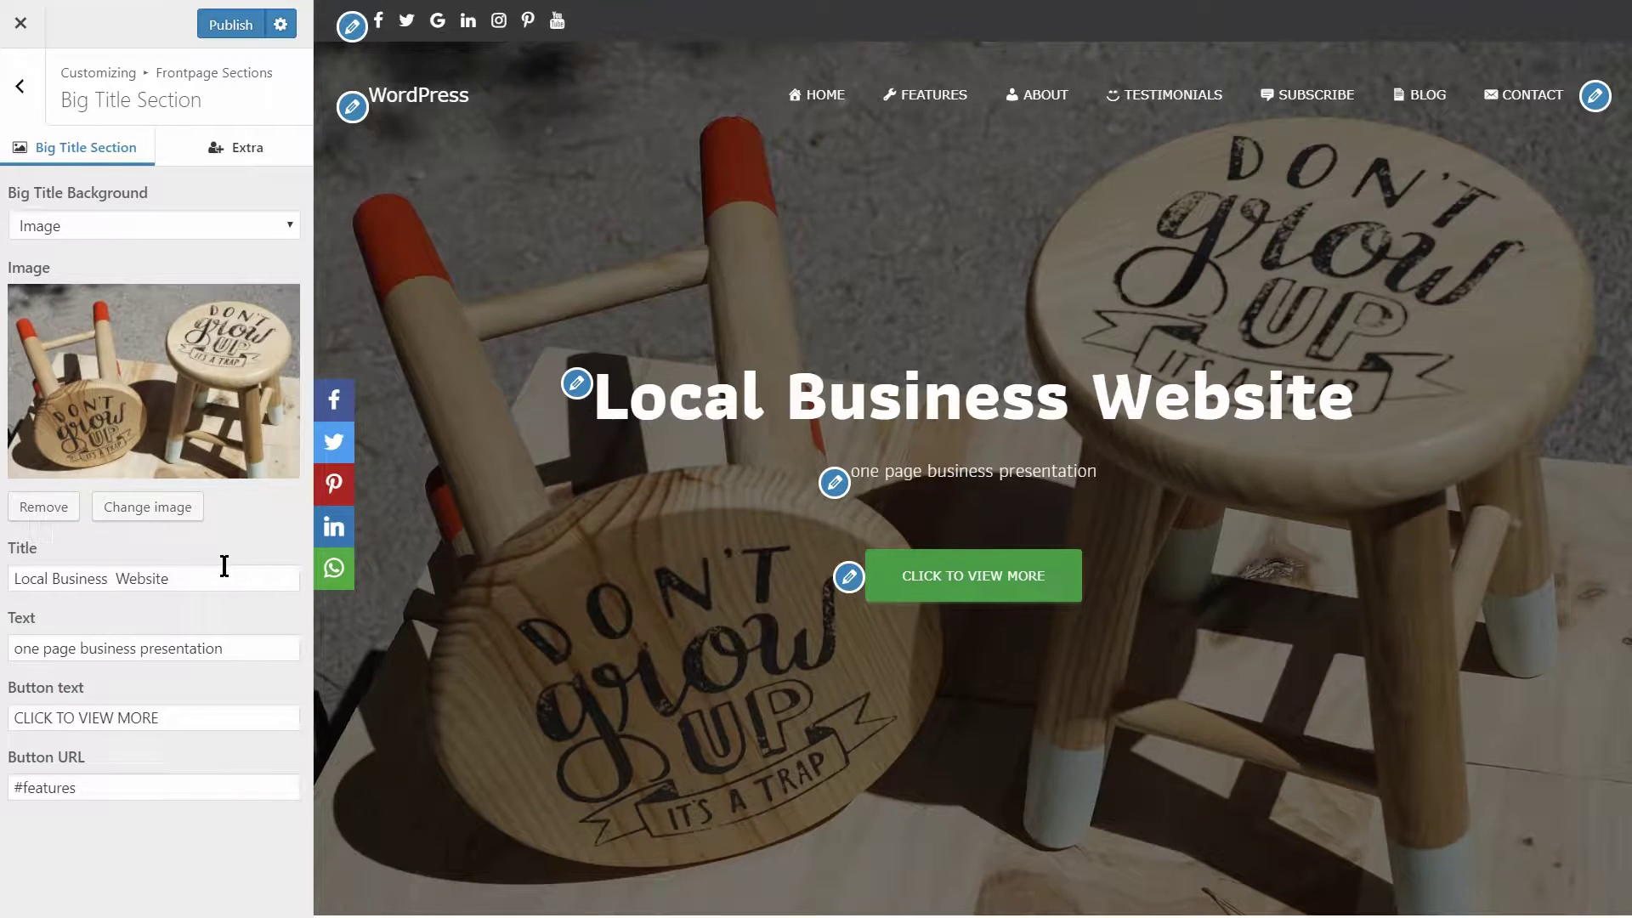
Step: Replace the hero title with 'WP Staging Site' and the subtitle with 'testing new features'
drag(166, 578, 10, 587)
text(WP Staging )
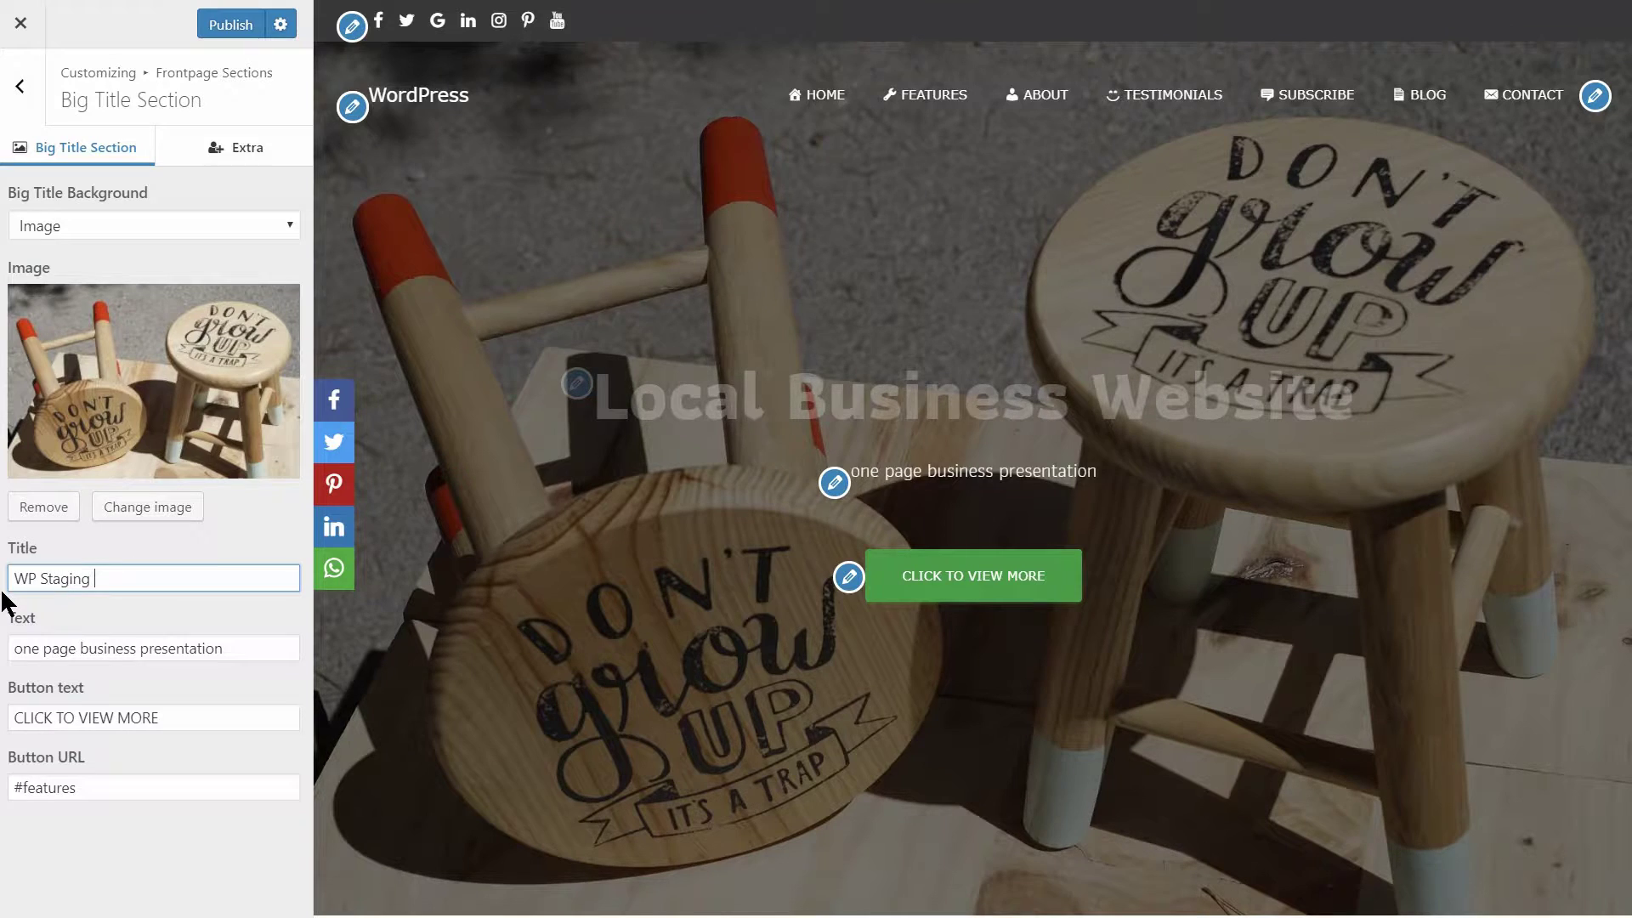
text(Site)
drag(222, 648, 3, 645)
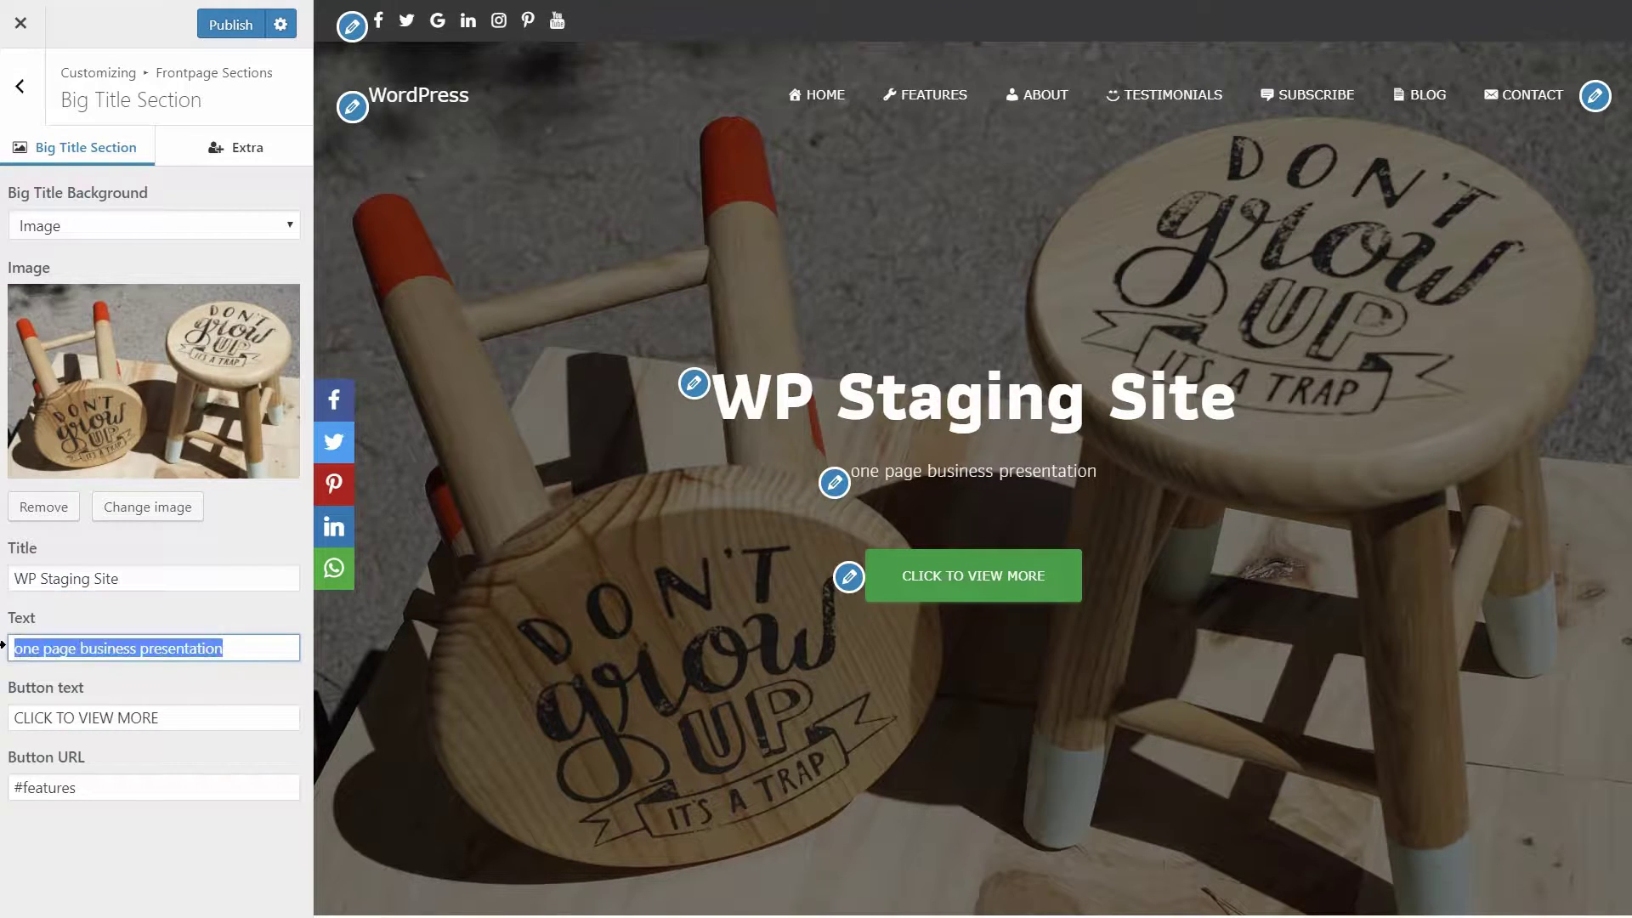
text(testing new features)
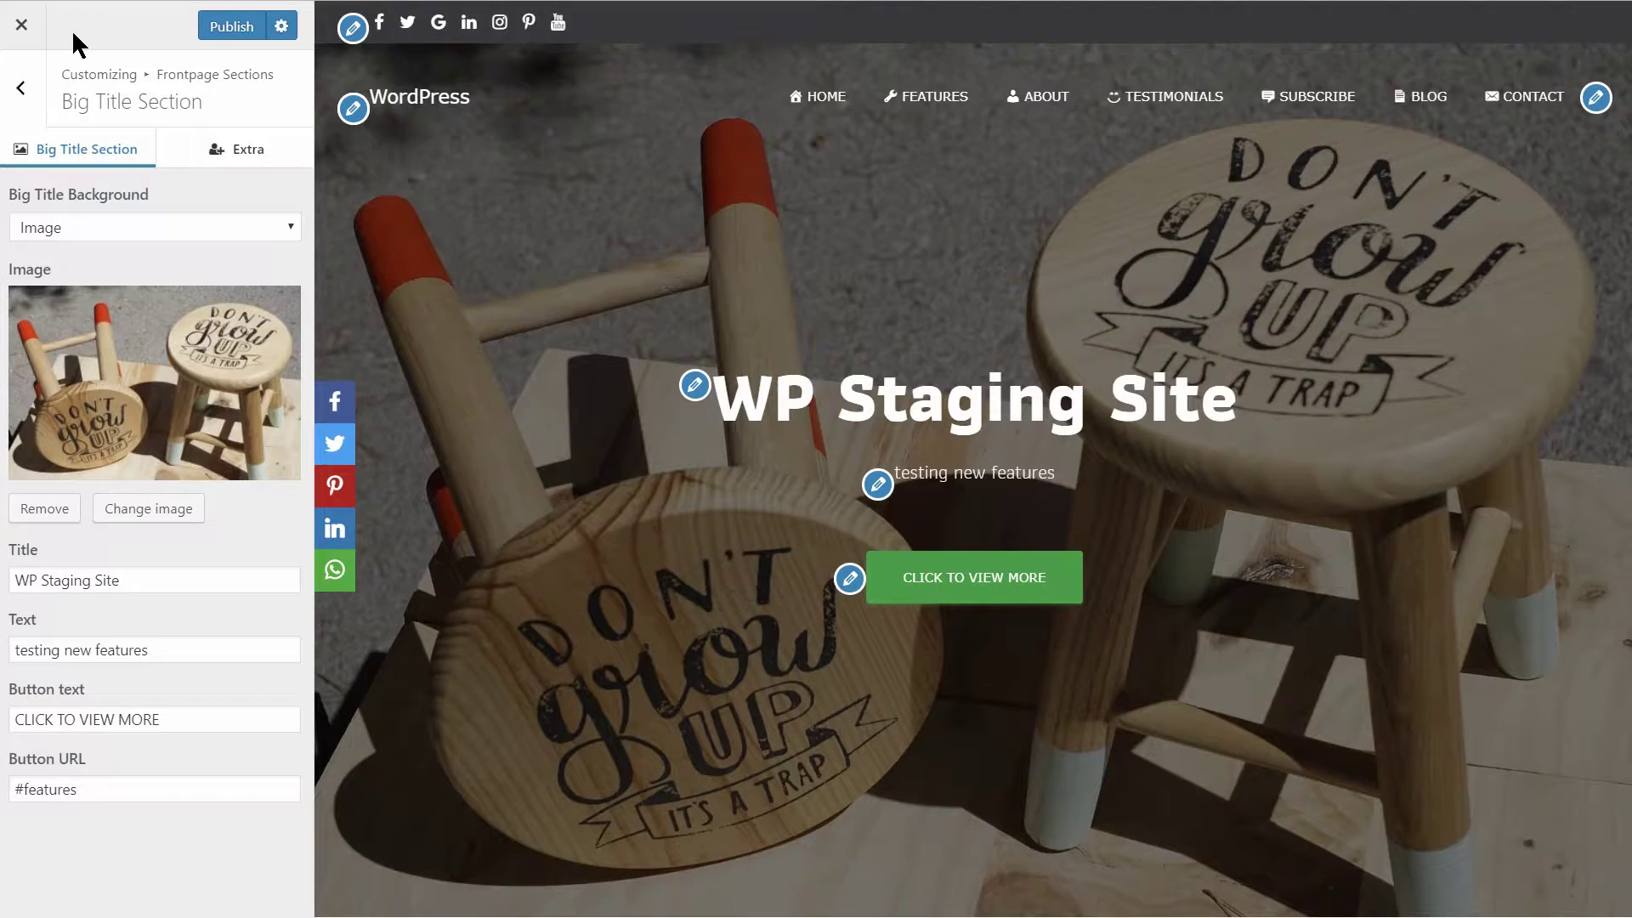
Step: Discard the Customizer changes, then find and install the Orfeo theme from Add New Themes
click(21, 24)
click(899, 74)
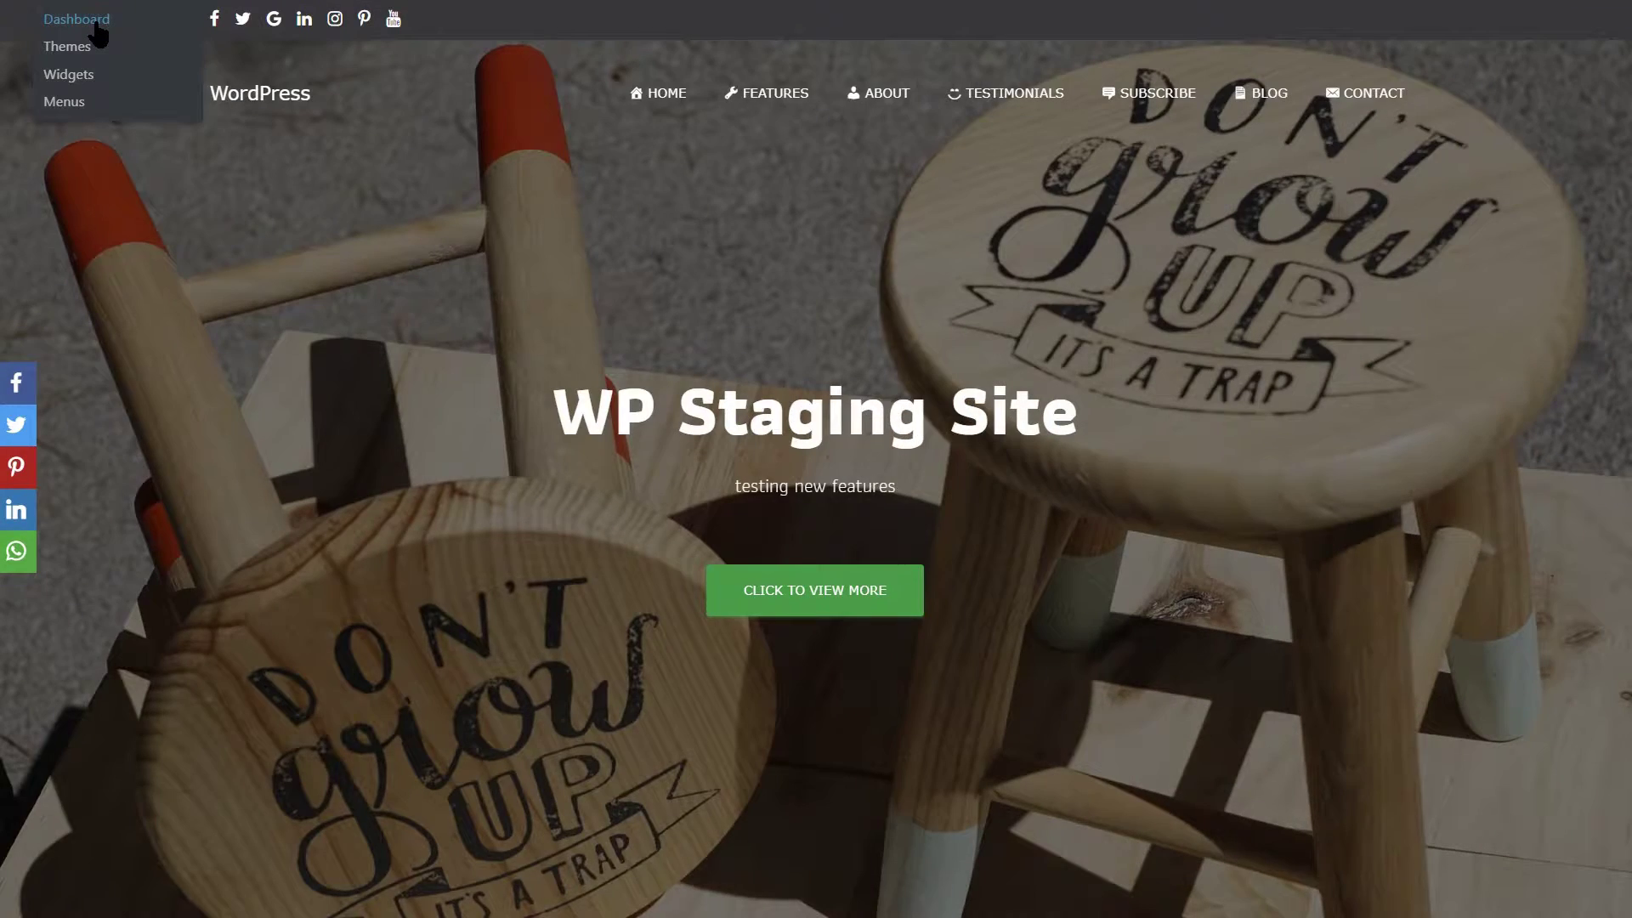
click(68, 46)
click(382, 34)
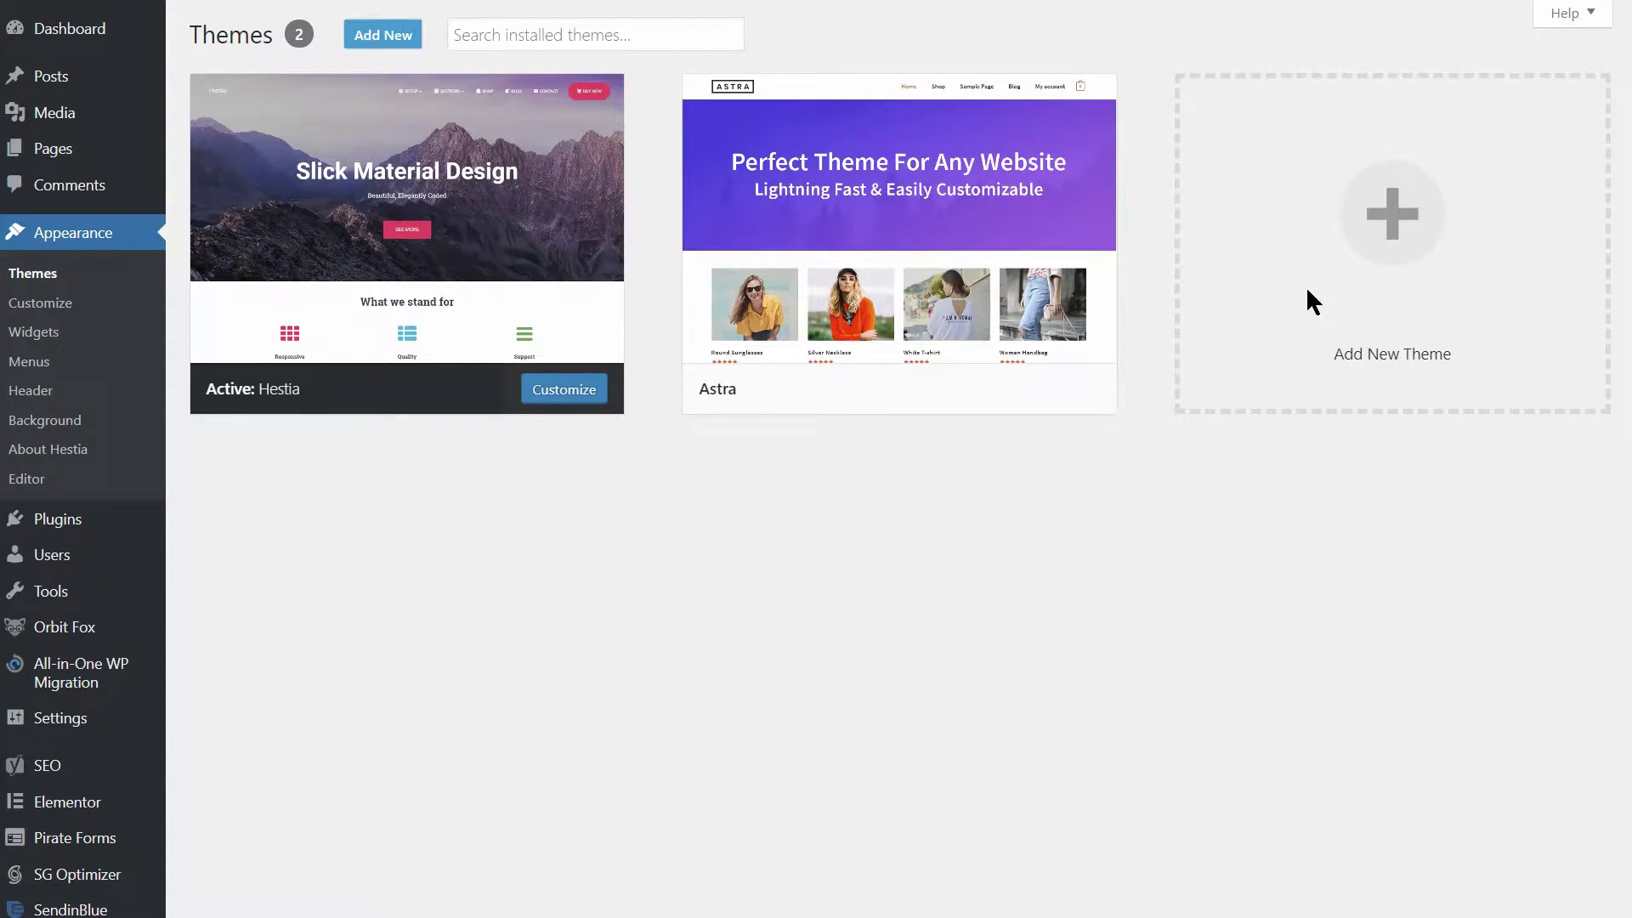
text(orfeo)
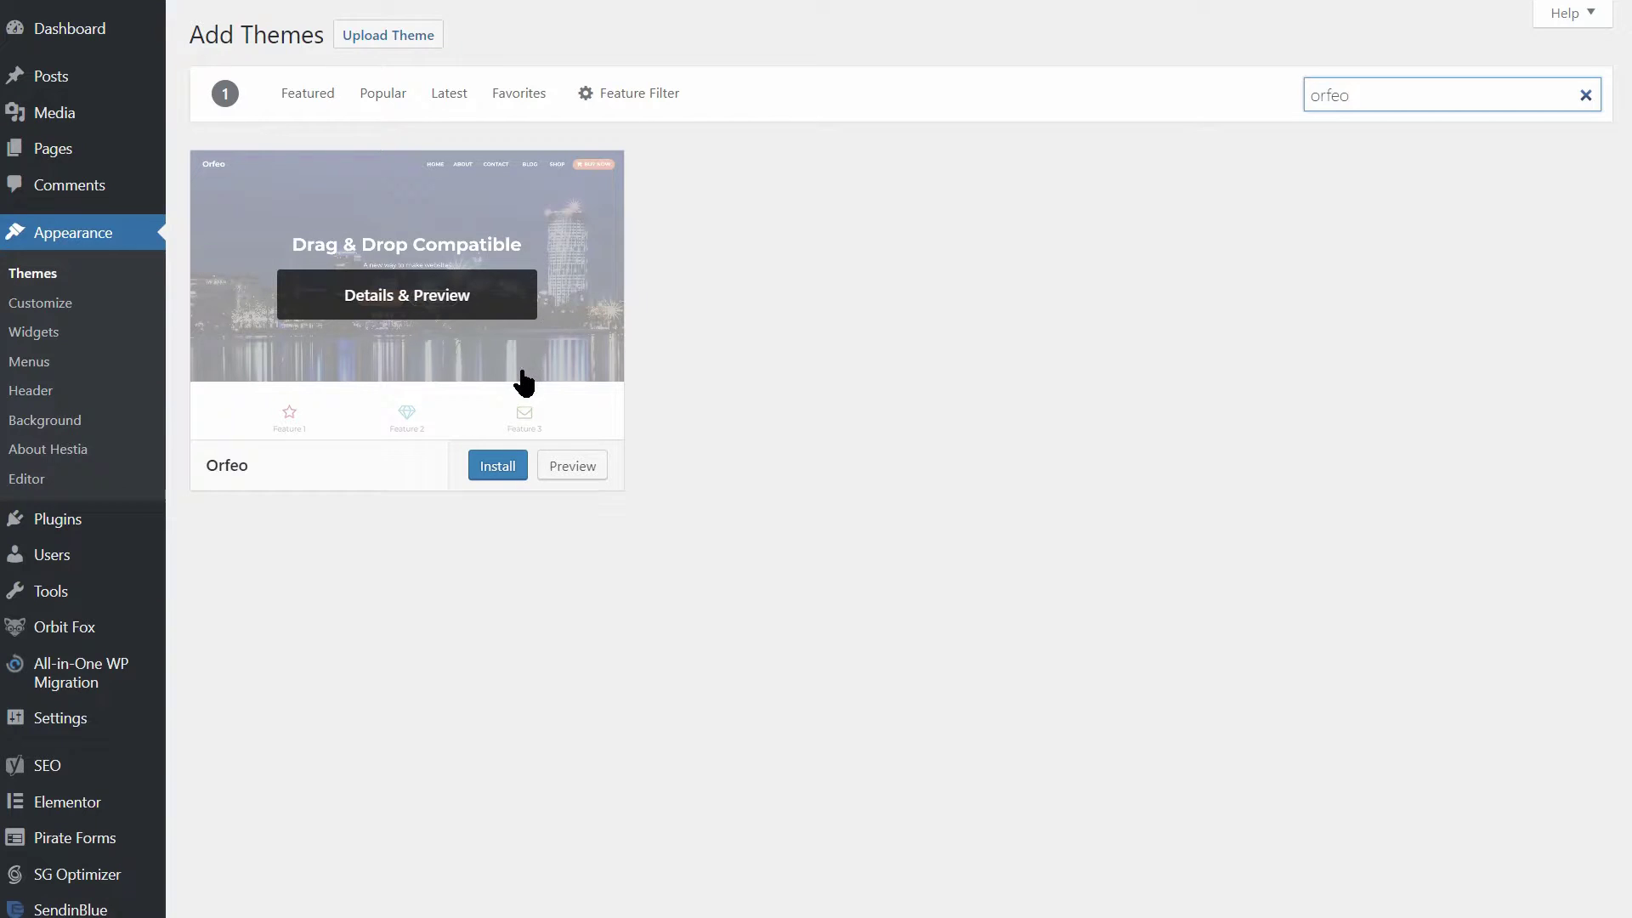
click(442, 308)
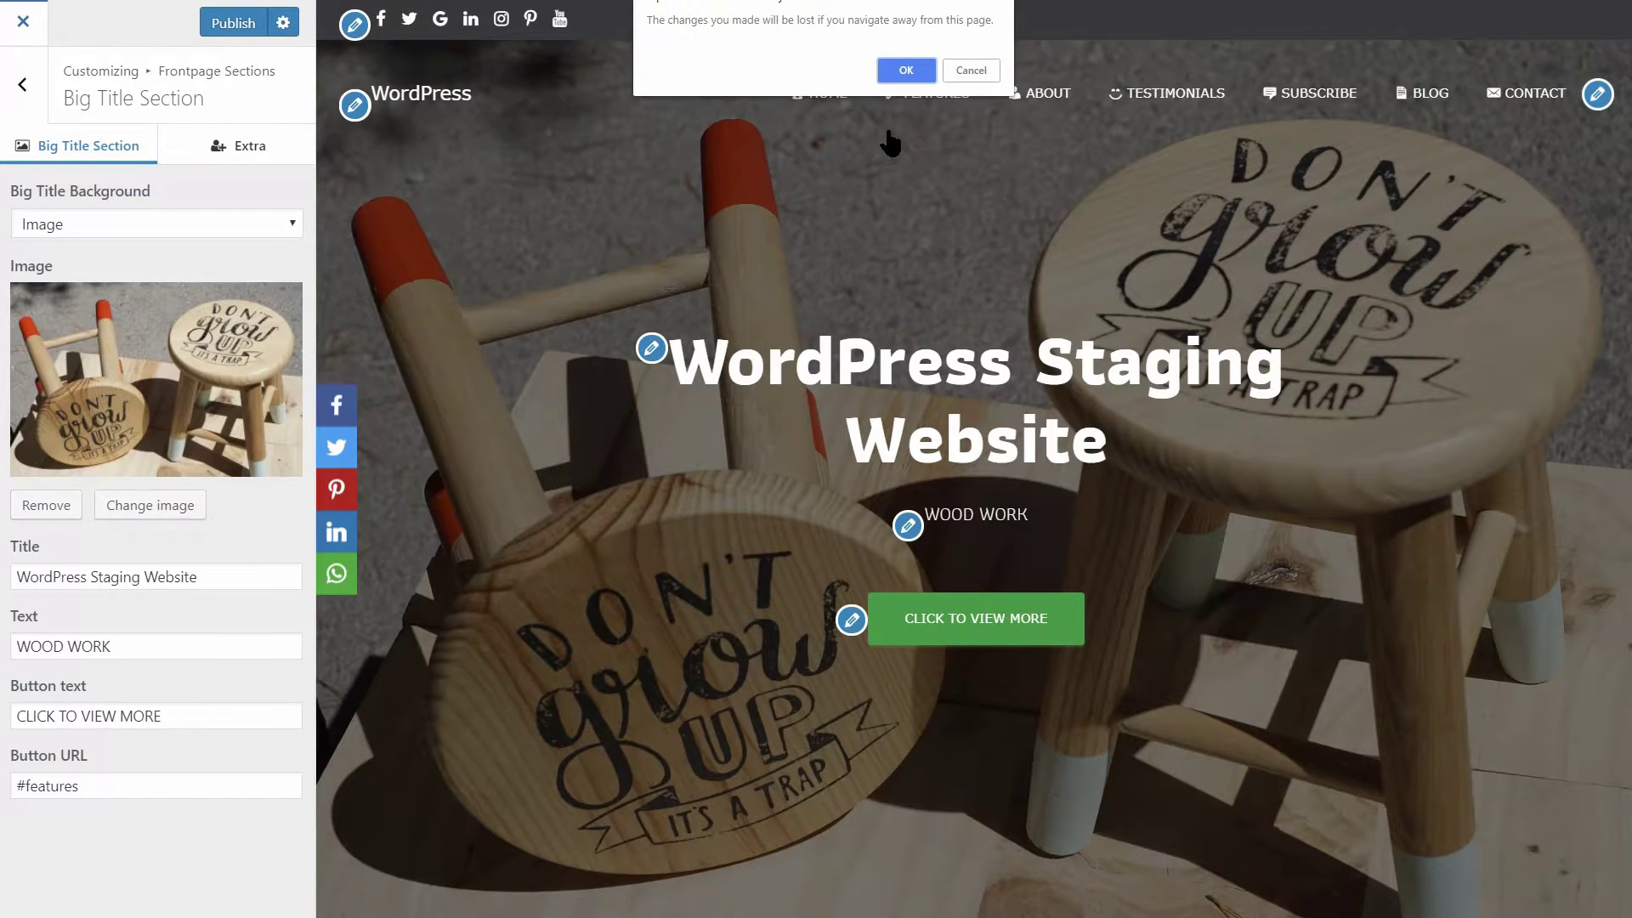
click(904, 72)
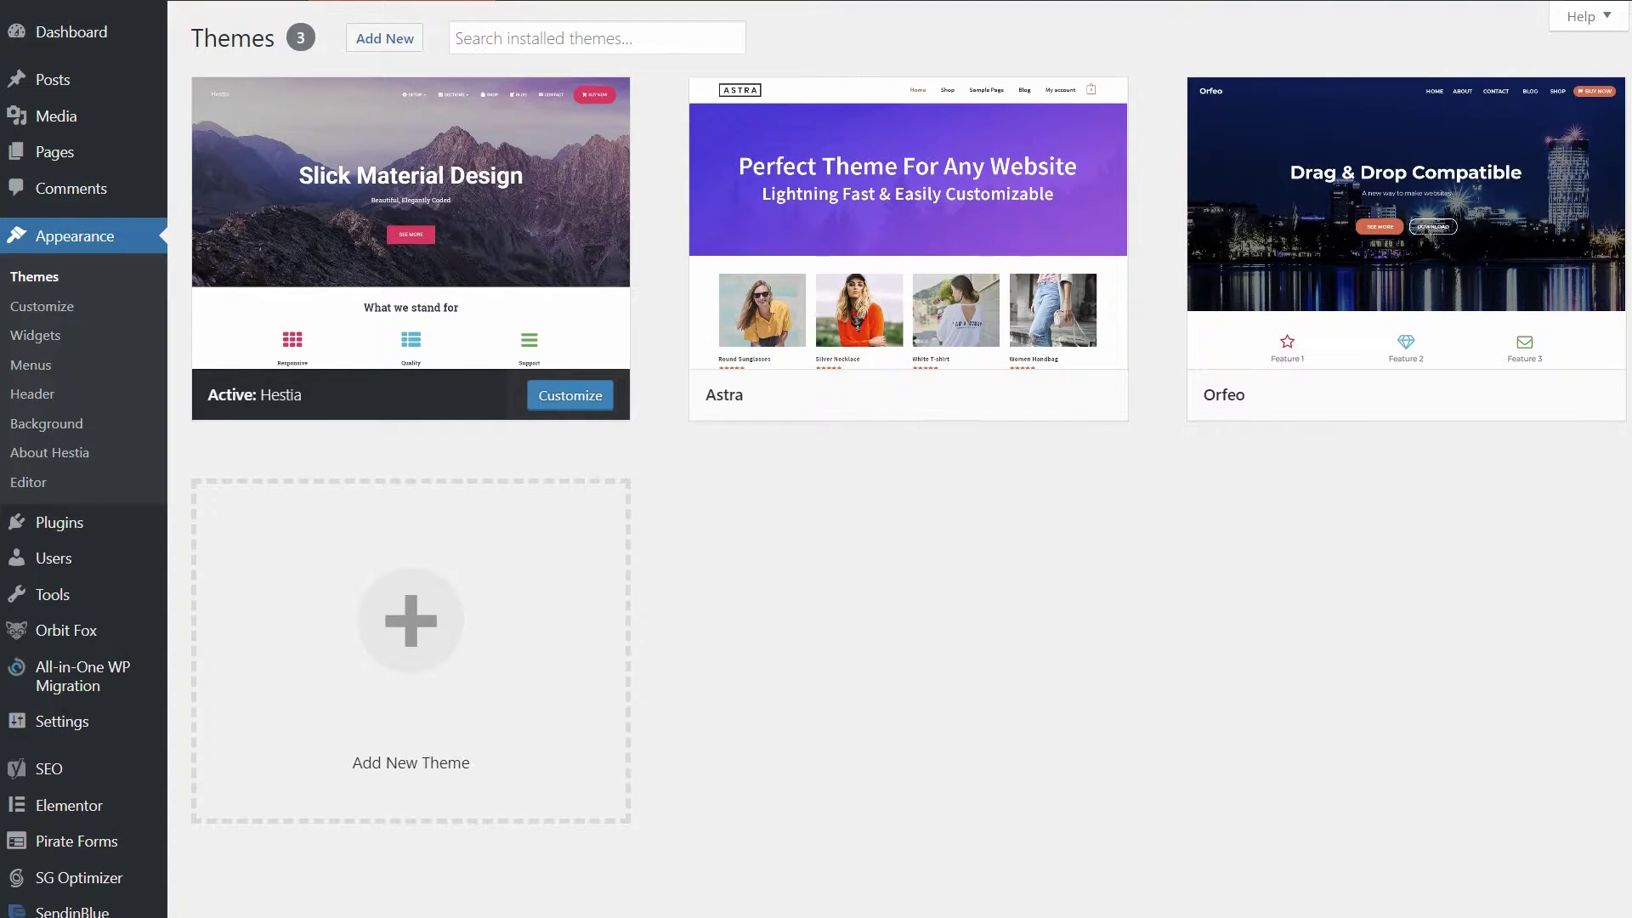
mouse_move(59, 523)
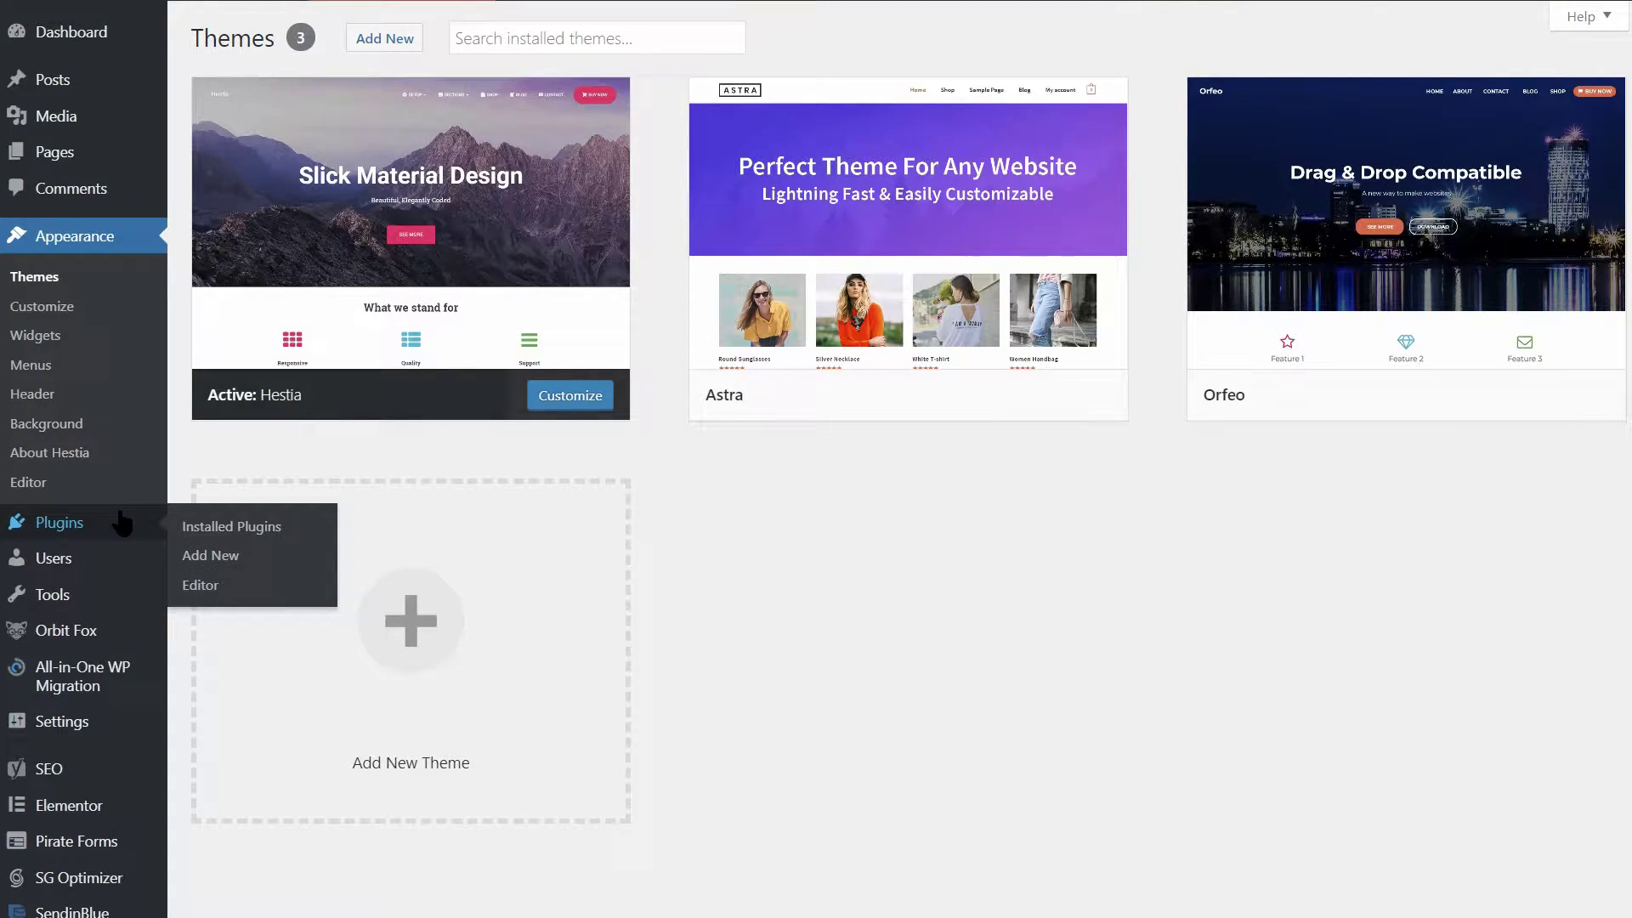
Step: Search Add Plugins for 'WP Staging', then view and close the Wordfence Security details
click(219, 561)
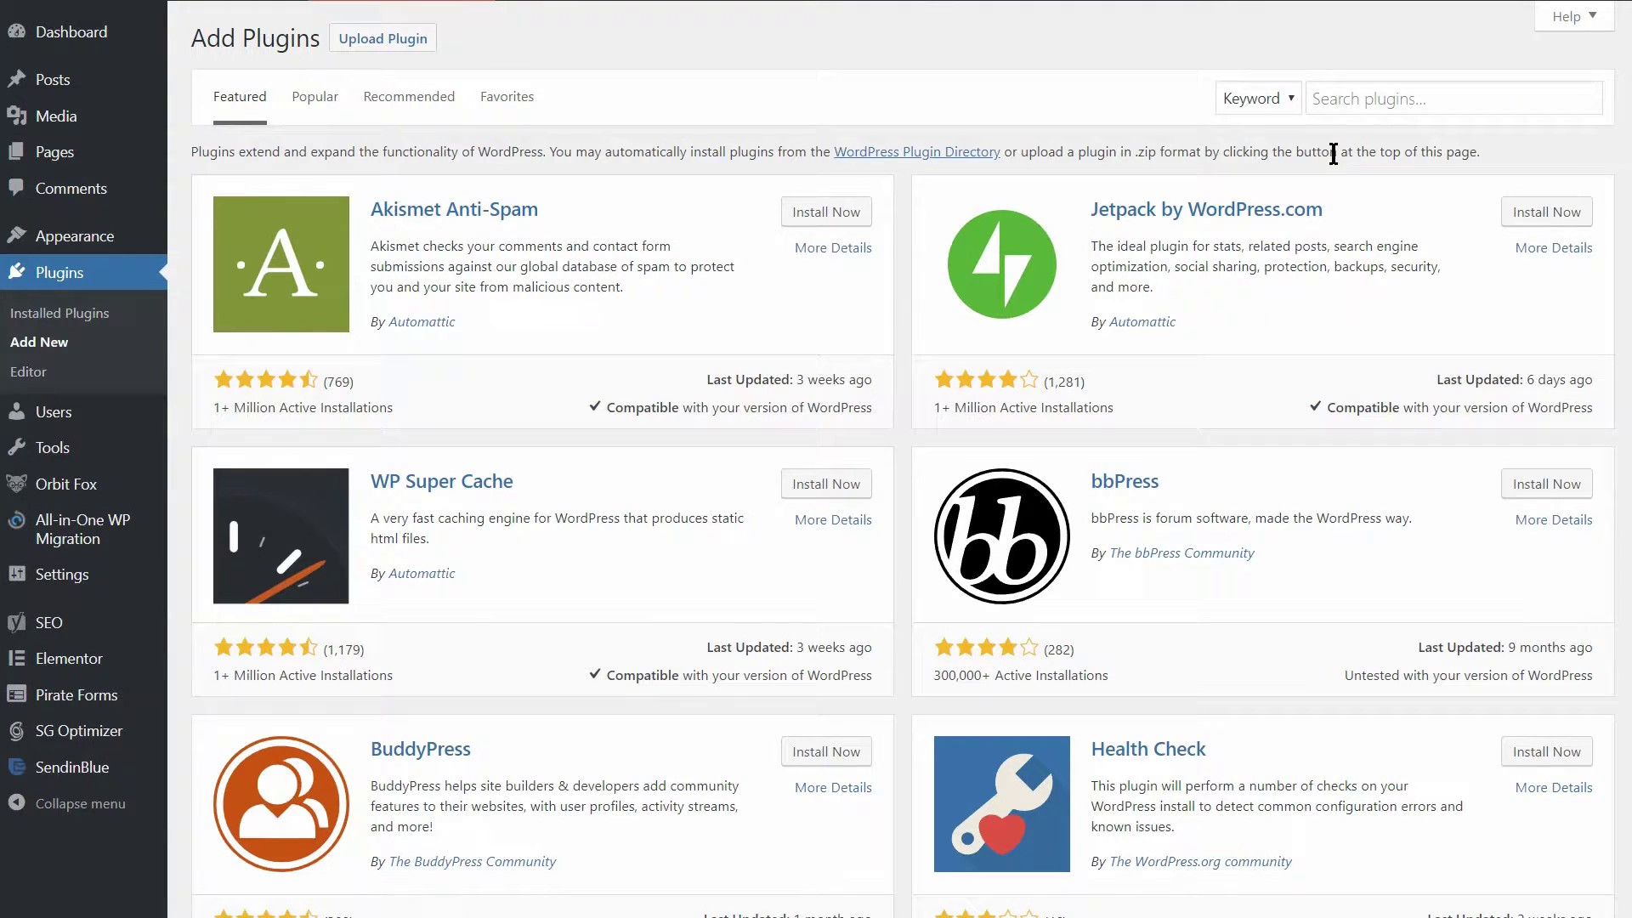
click(1337, 100)
text(W)
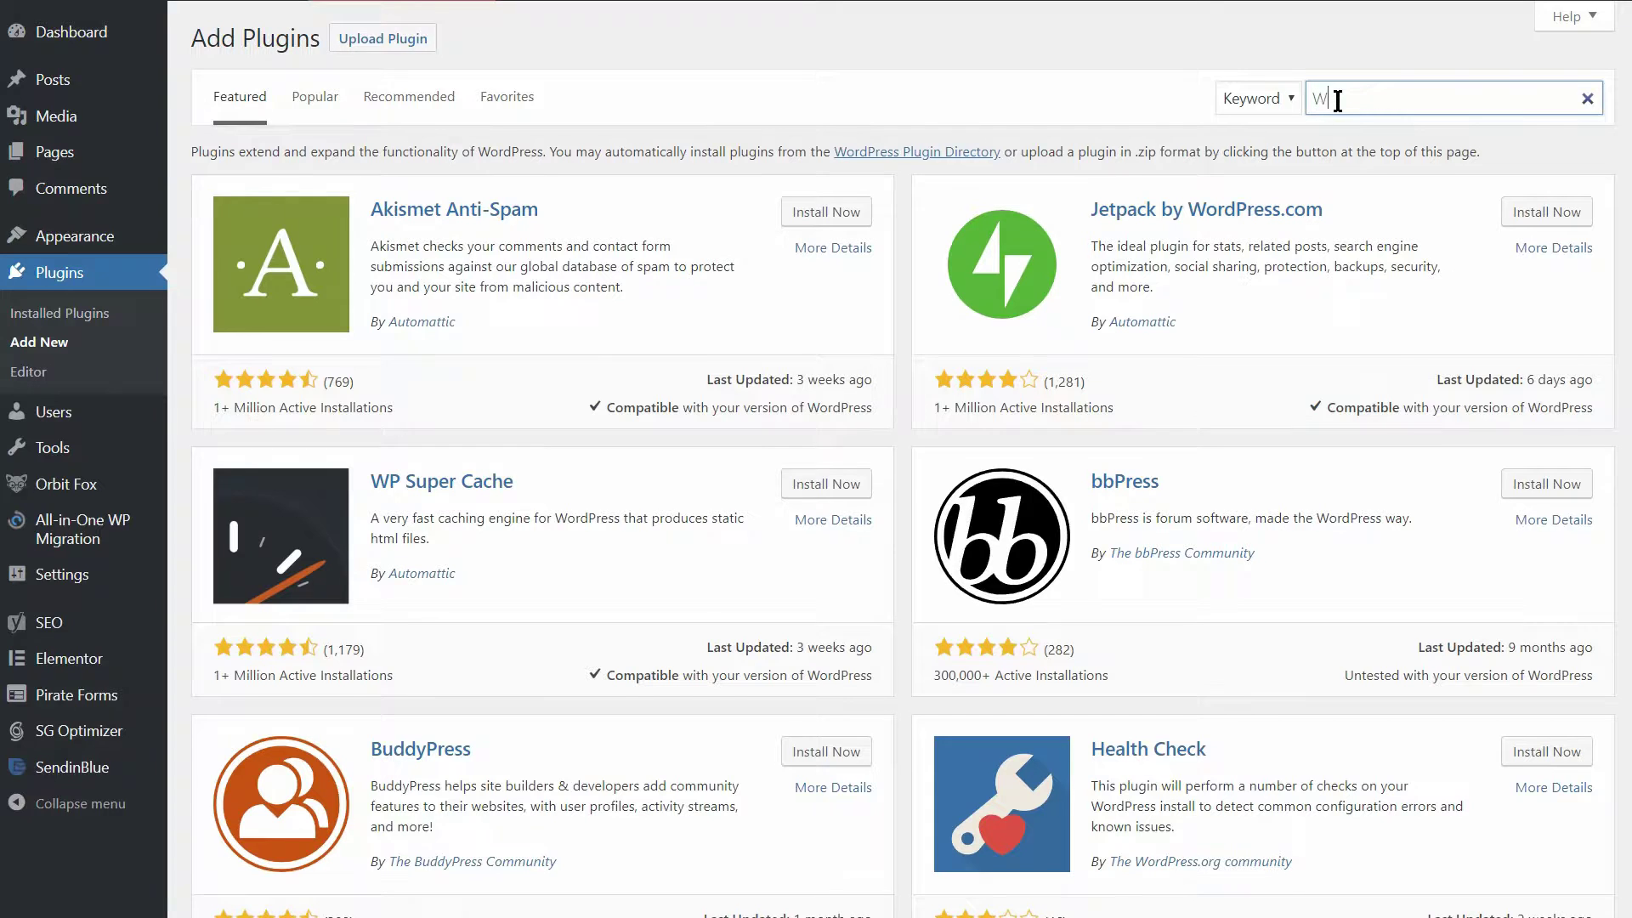
text(P Stagin)
text(g)
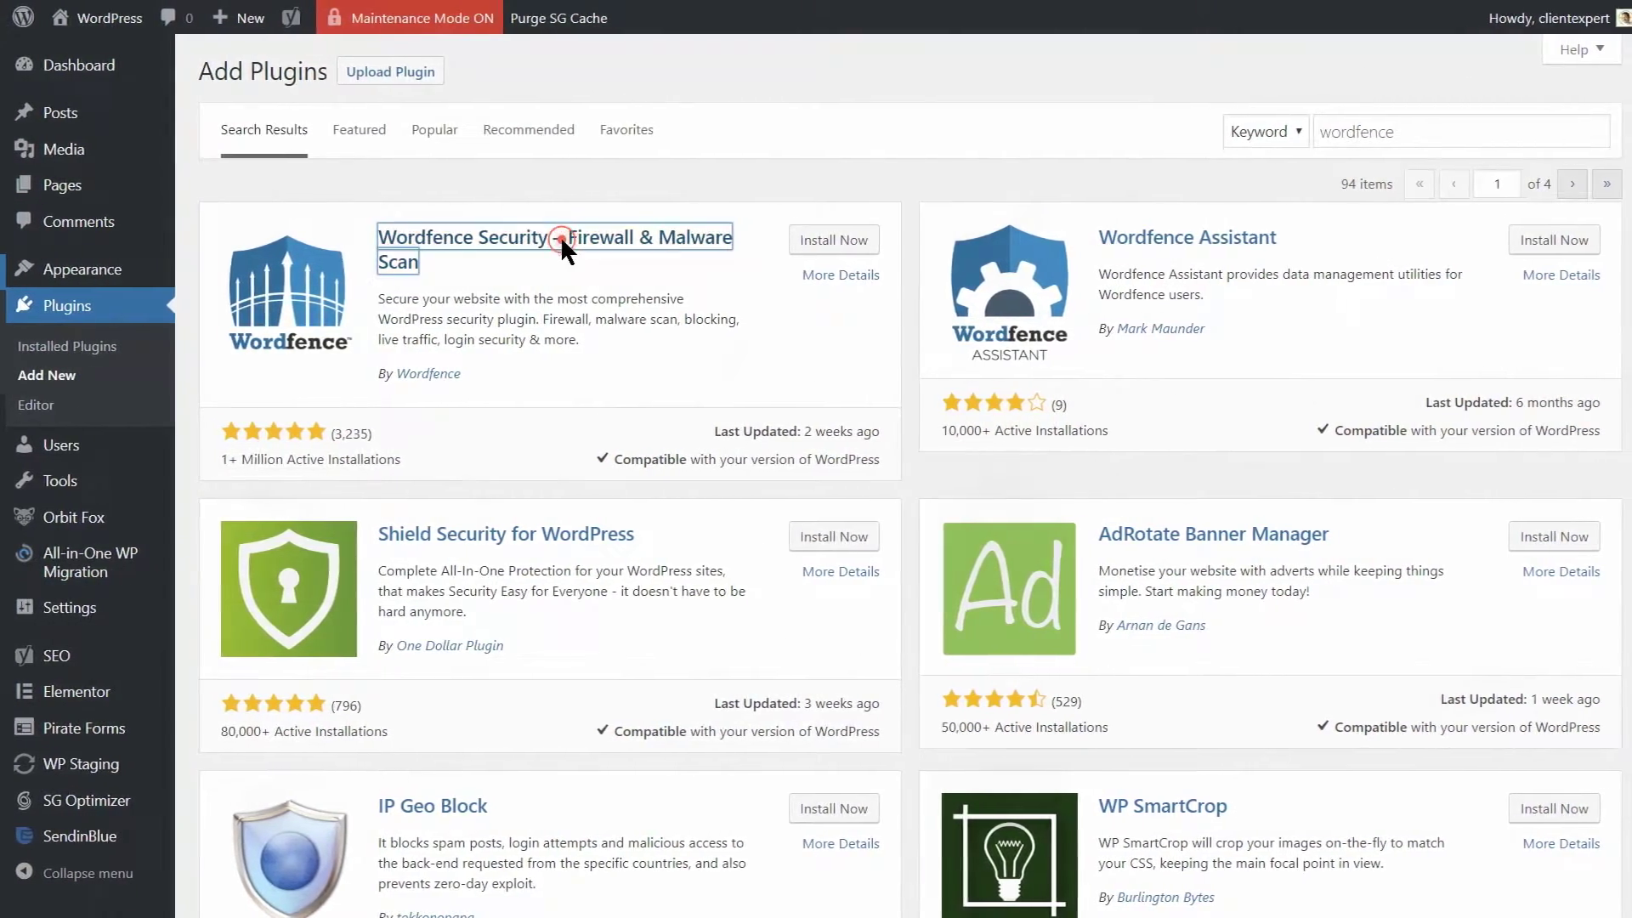
click(553, 238)
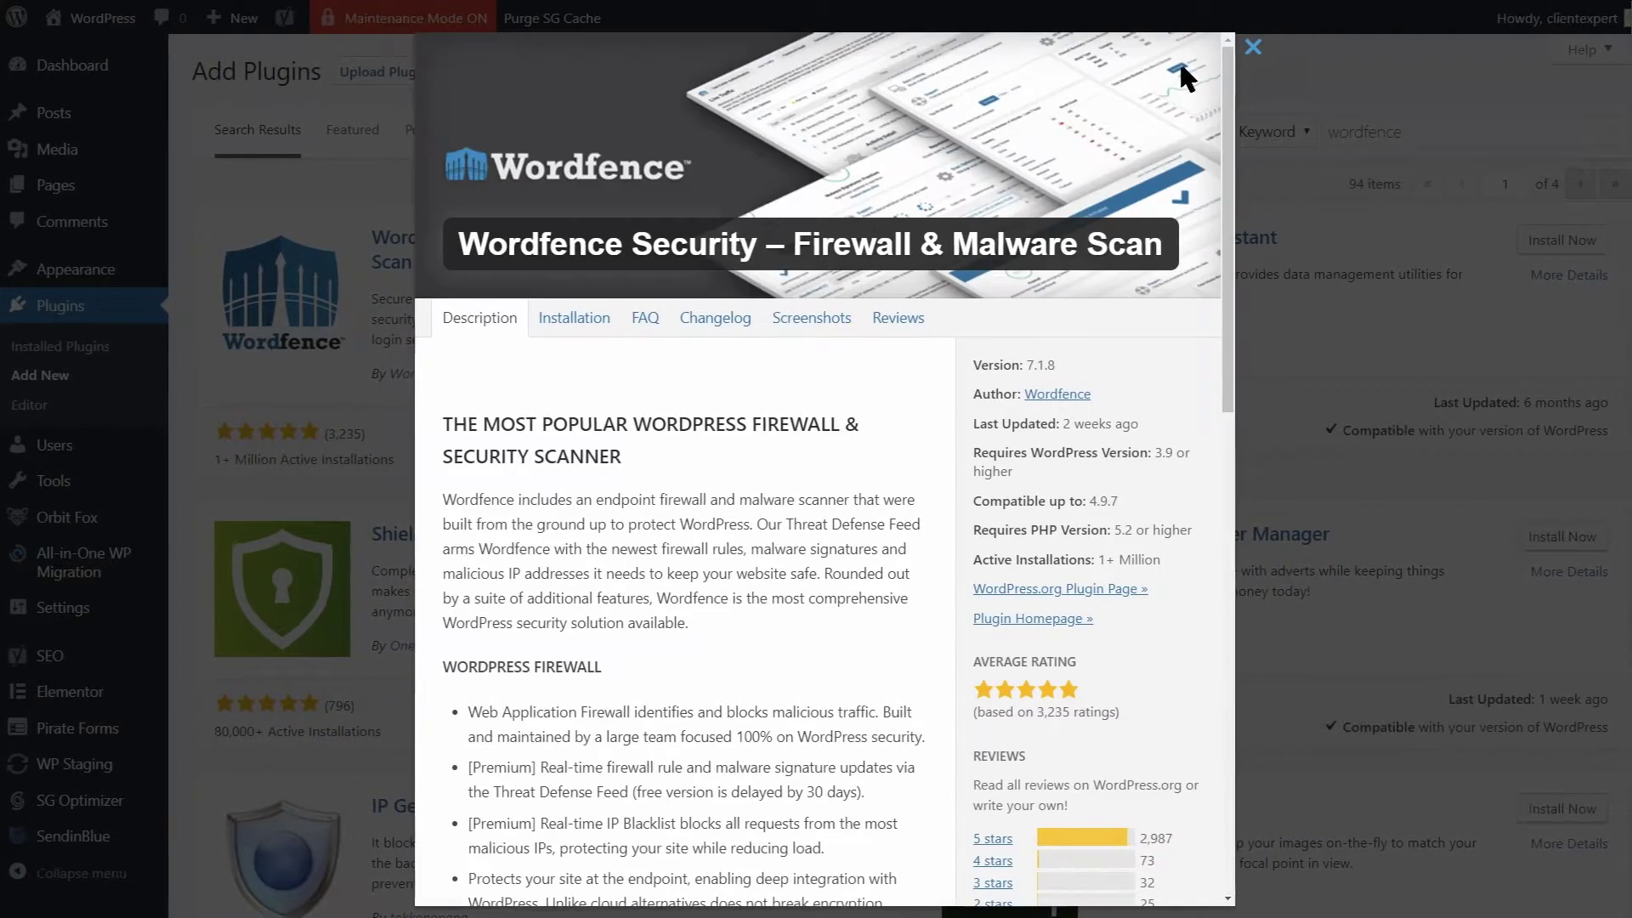
click(1255, 47)
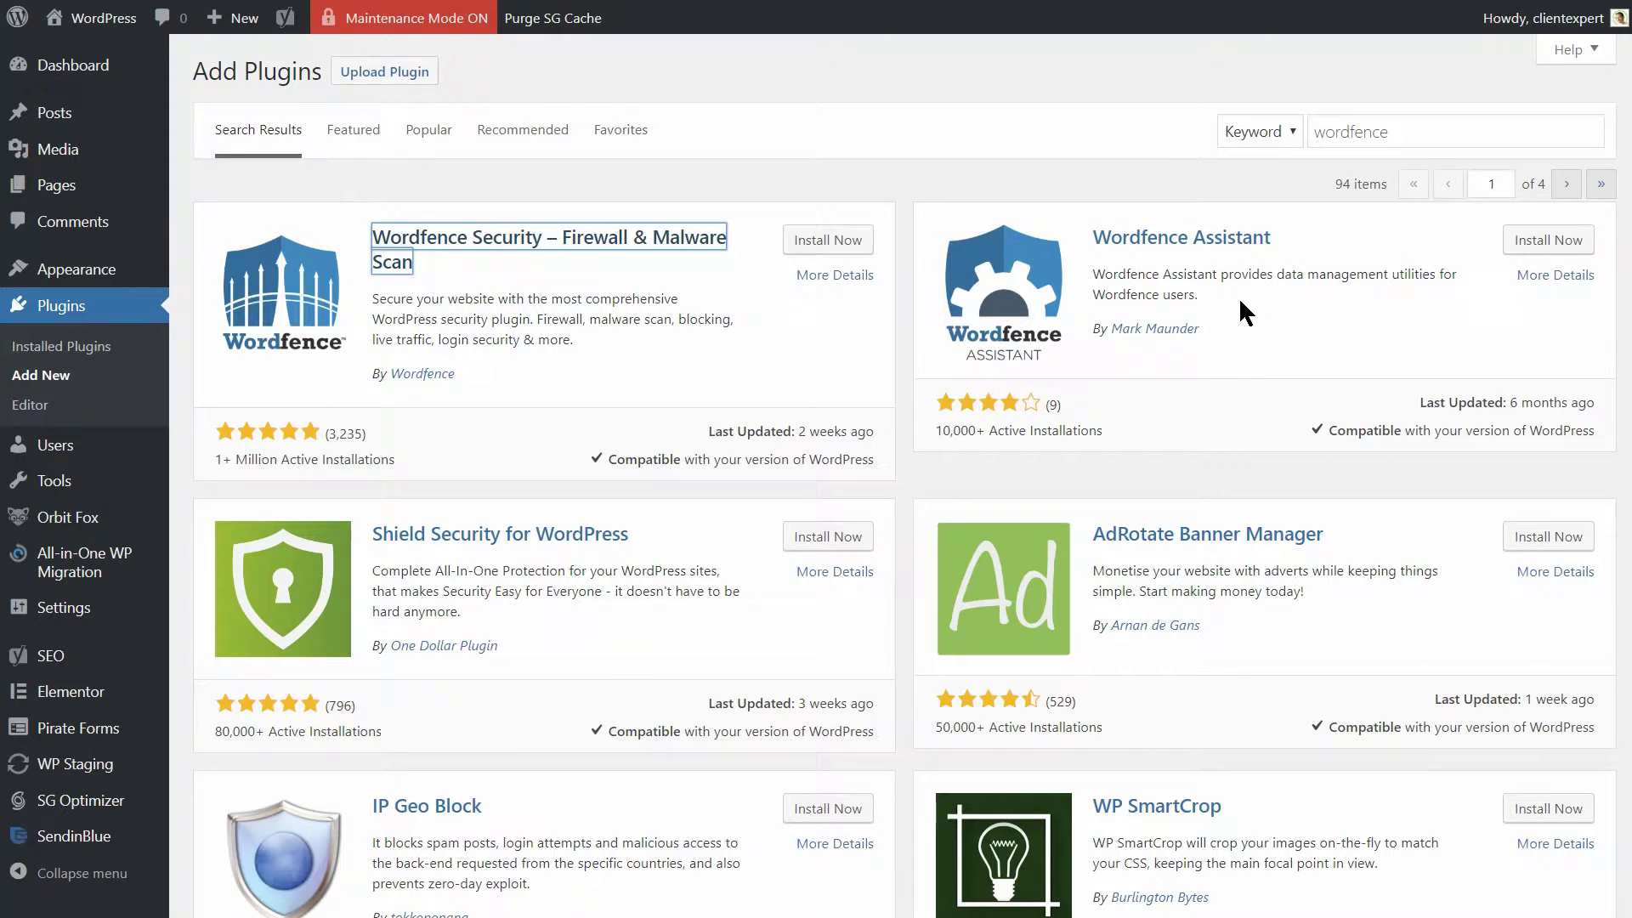
Step: Open the WP Staging plugin details, install it, and activate it
click(524, 532)
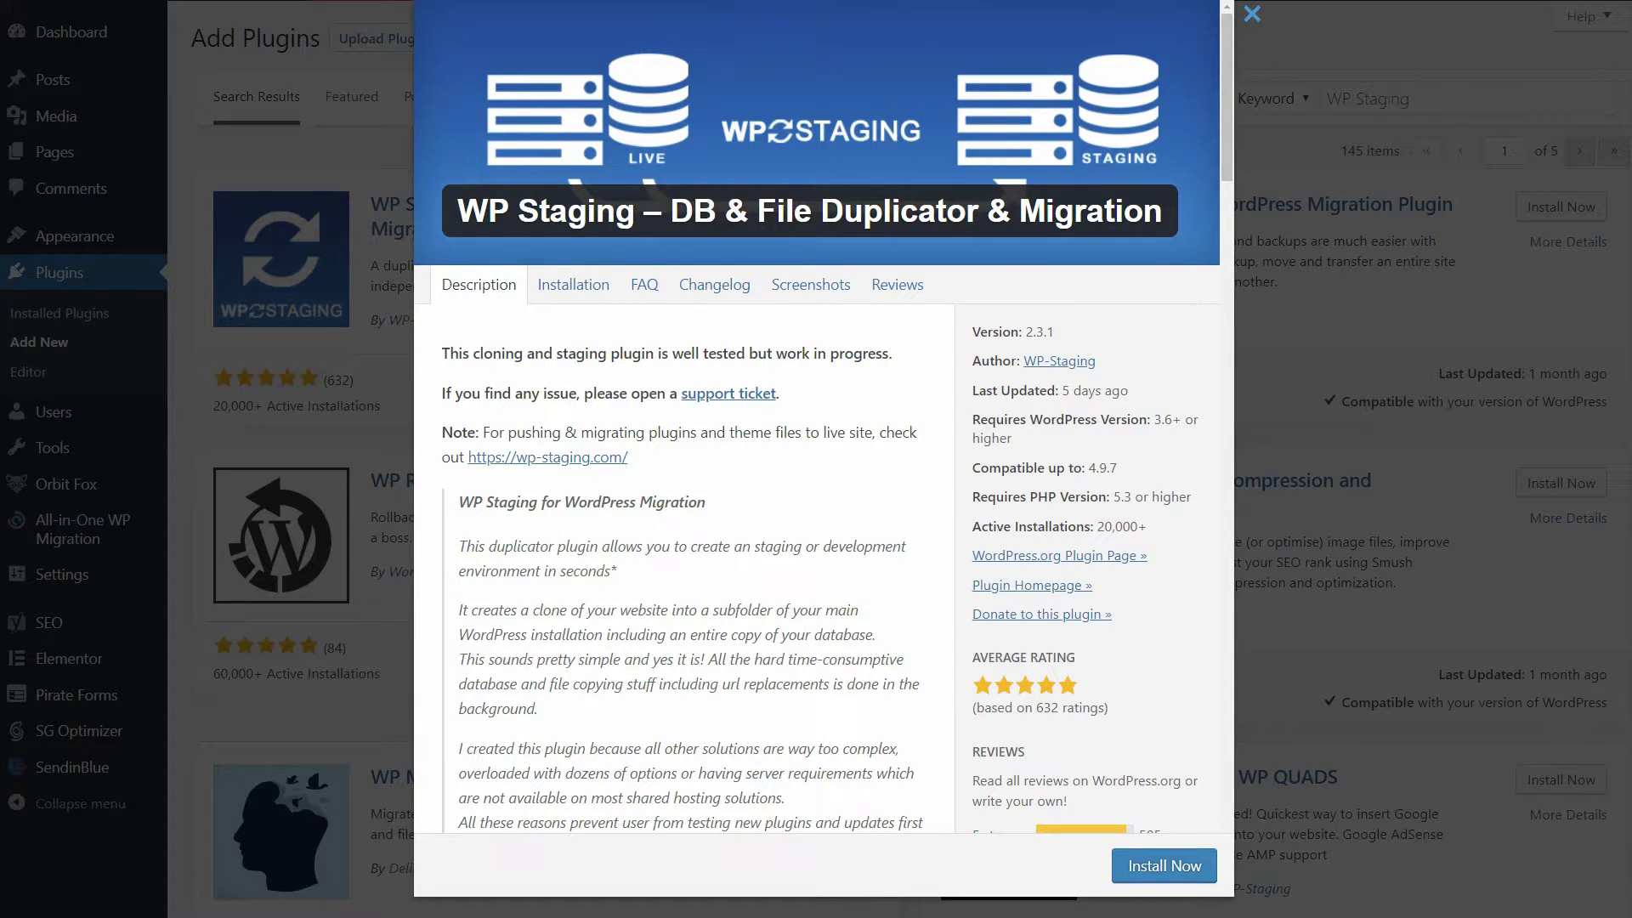
click(1164, 876)
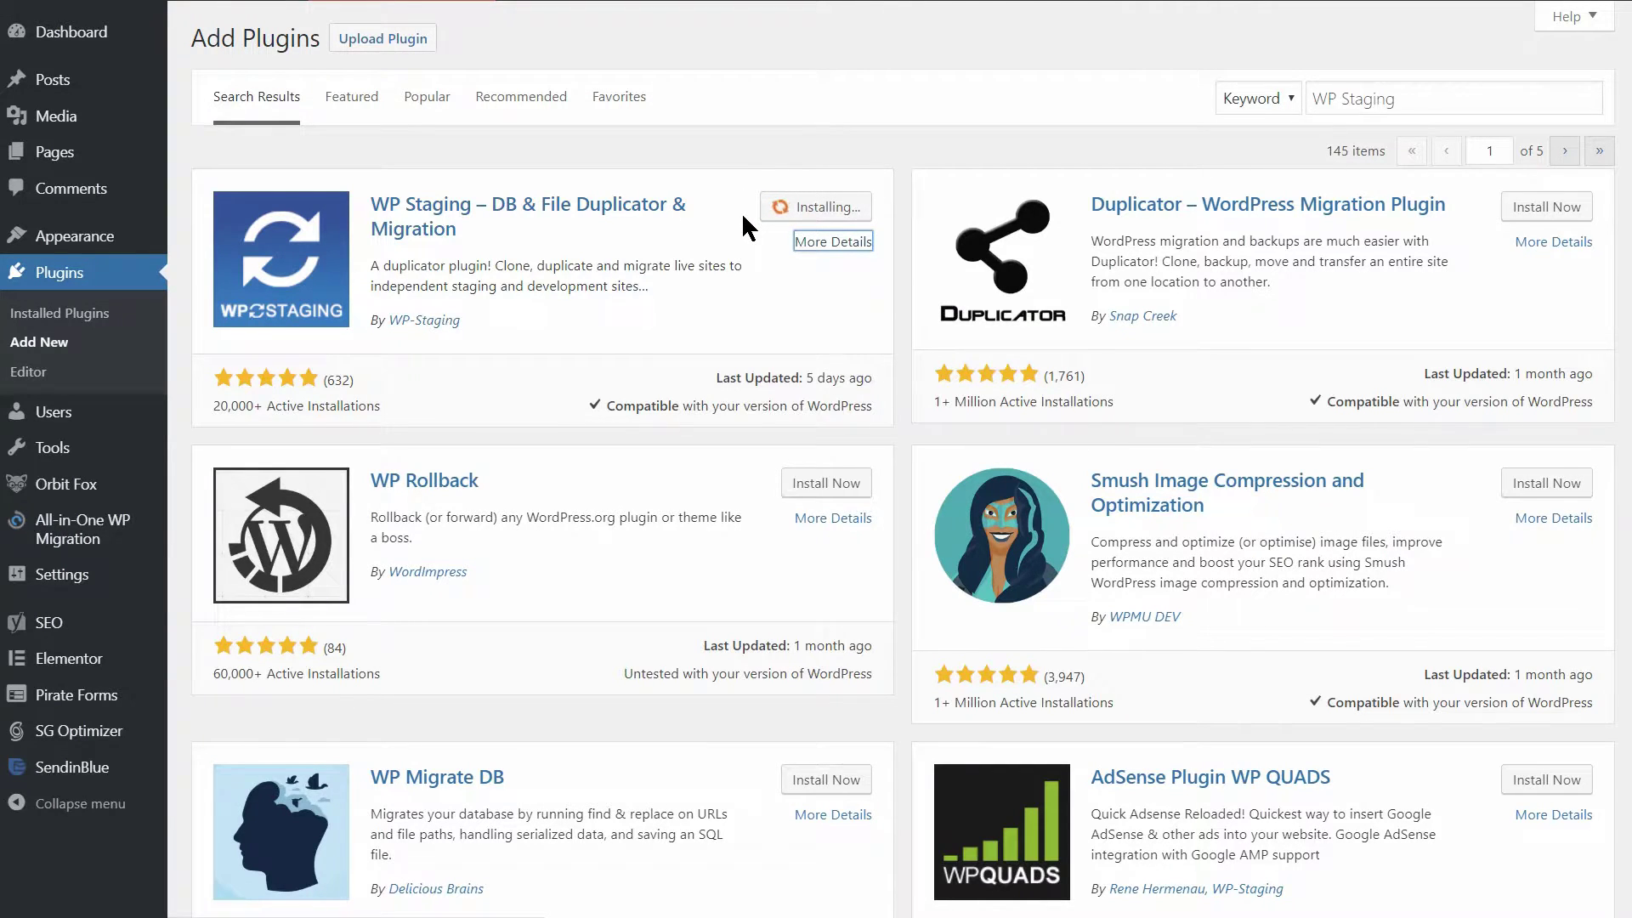
click(830, 219)
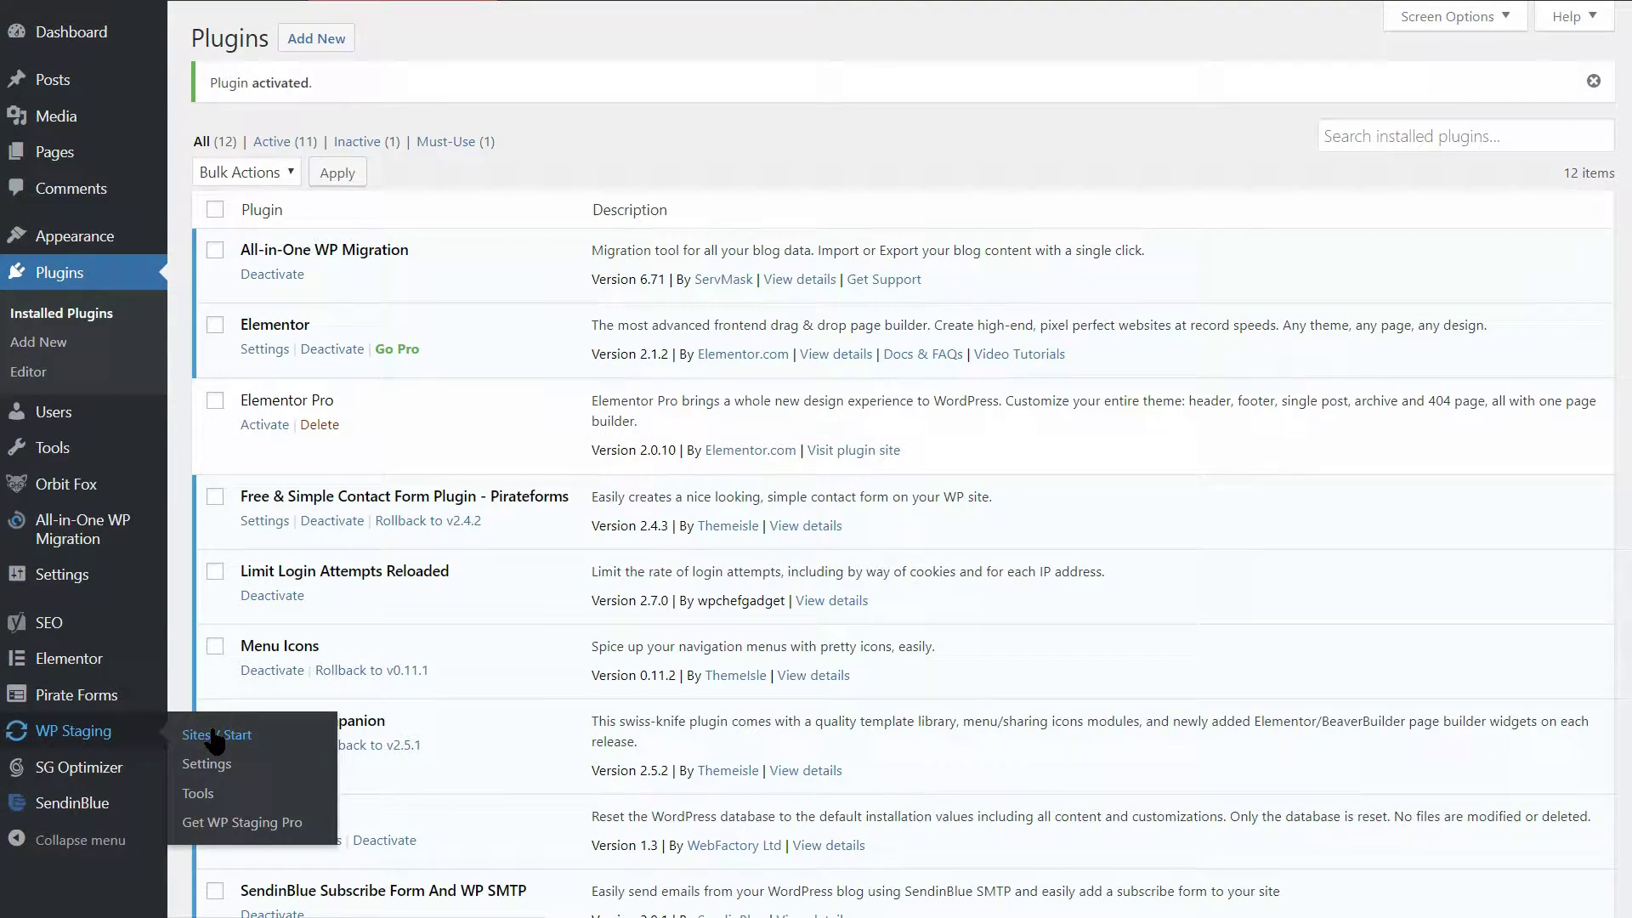
Step: Create a new staging site named 'devstaging' and start cloning it
click(215, 736)
click(292, 347)
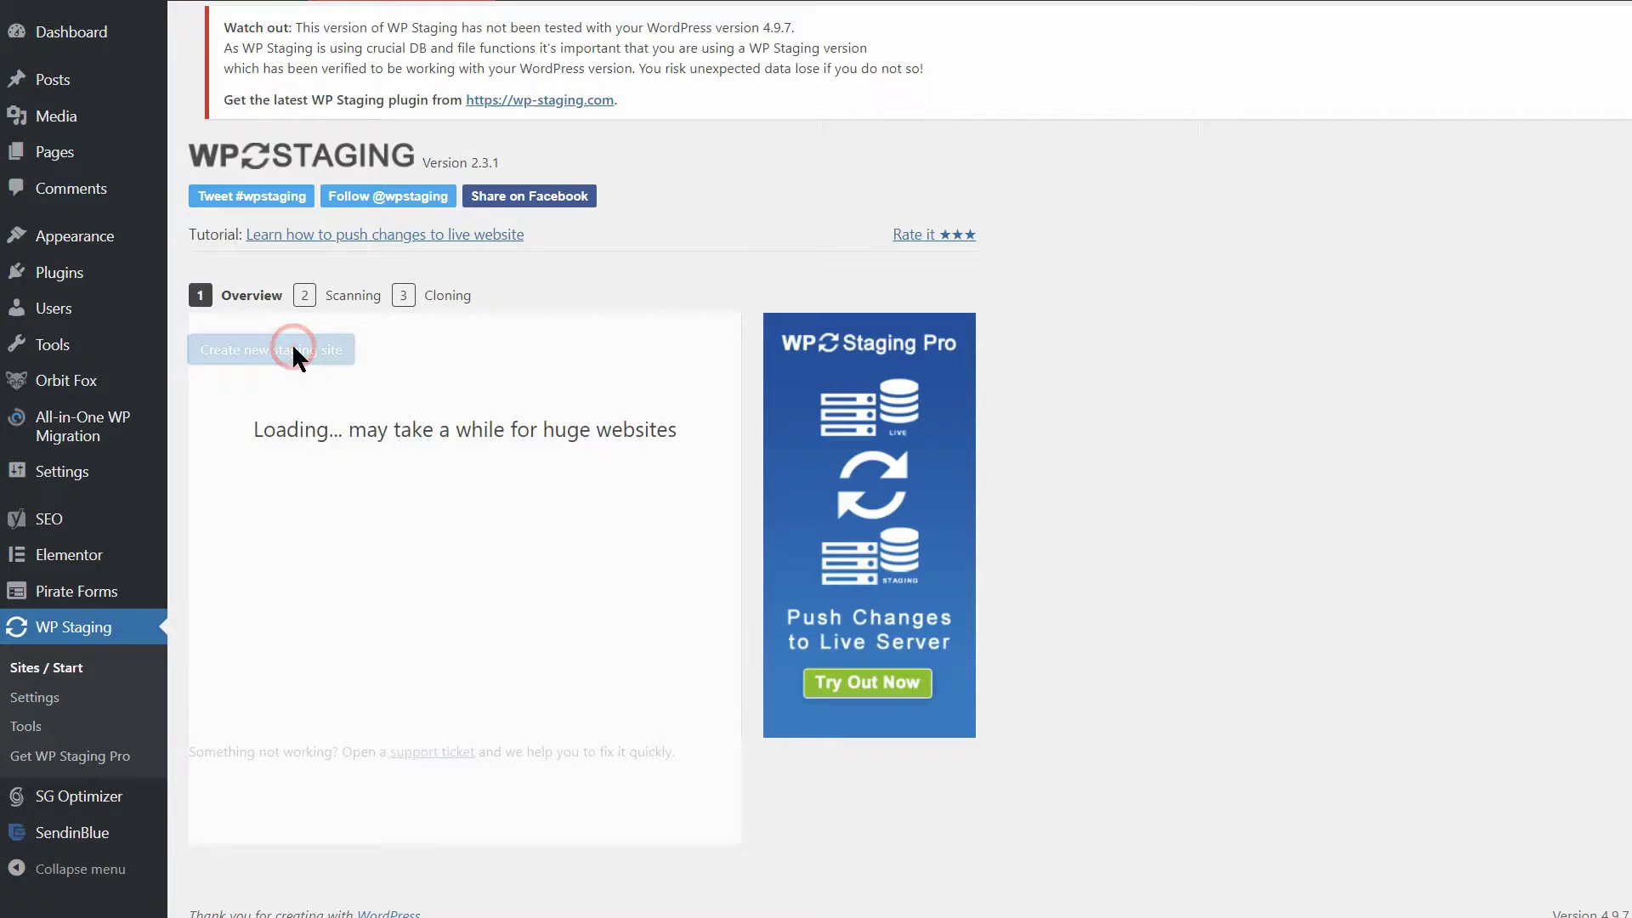
click(368, 350)
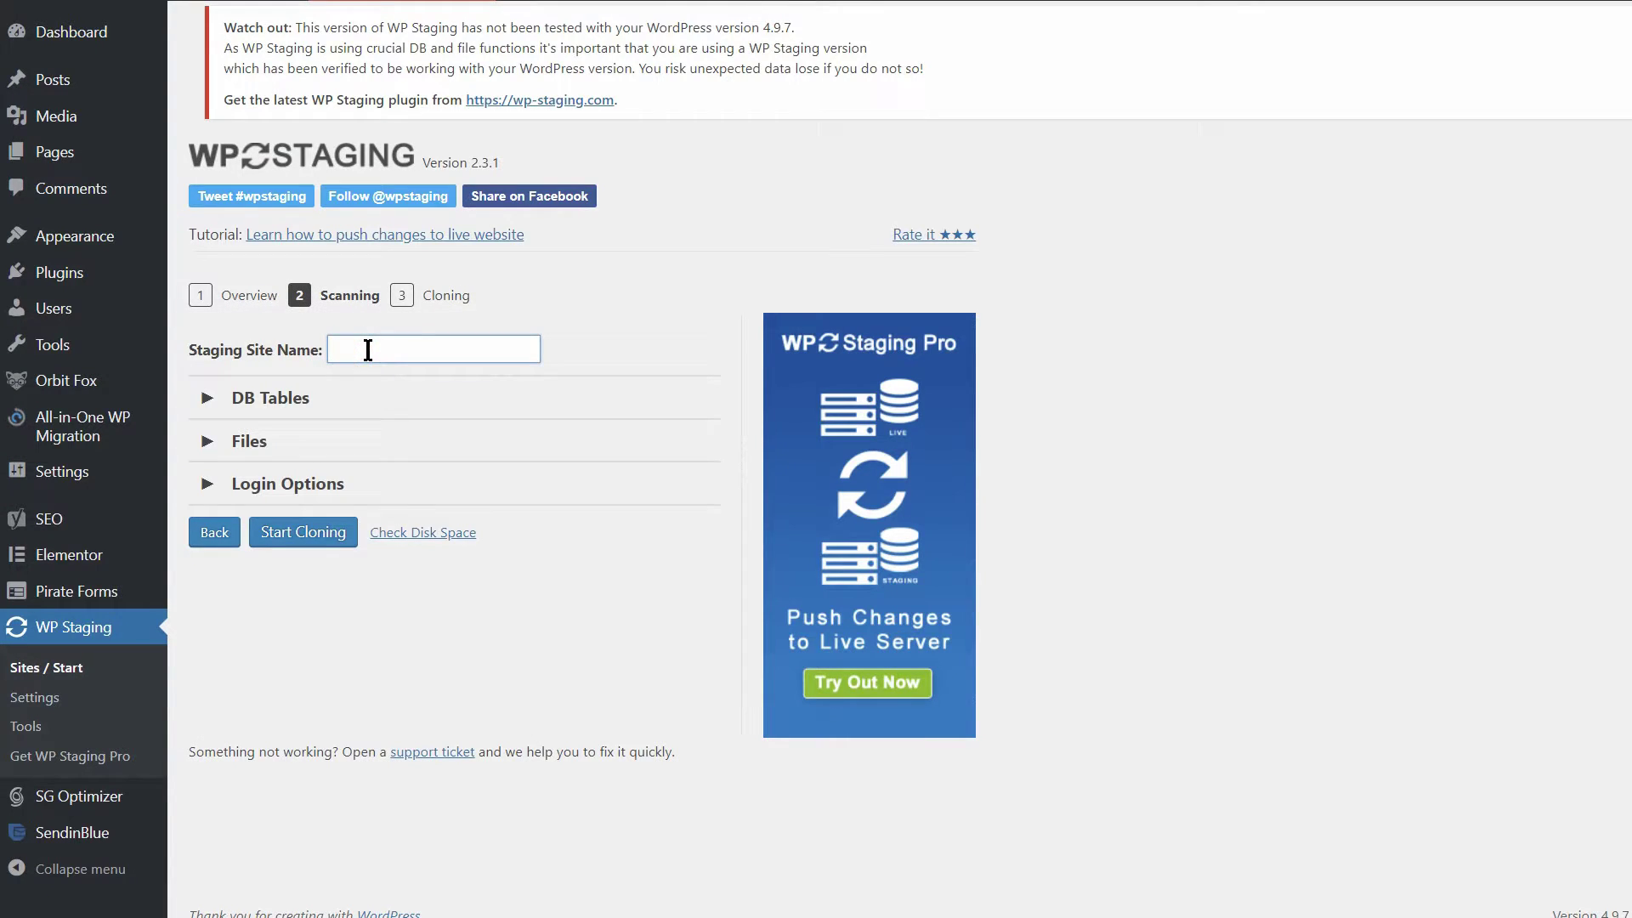
text(devstagi)
text(ng)
click(313, 531)
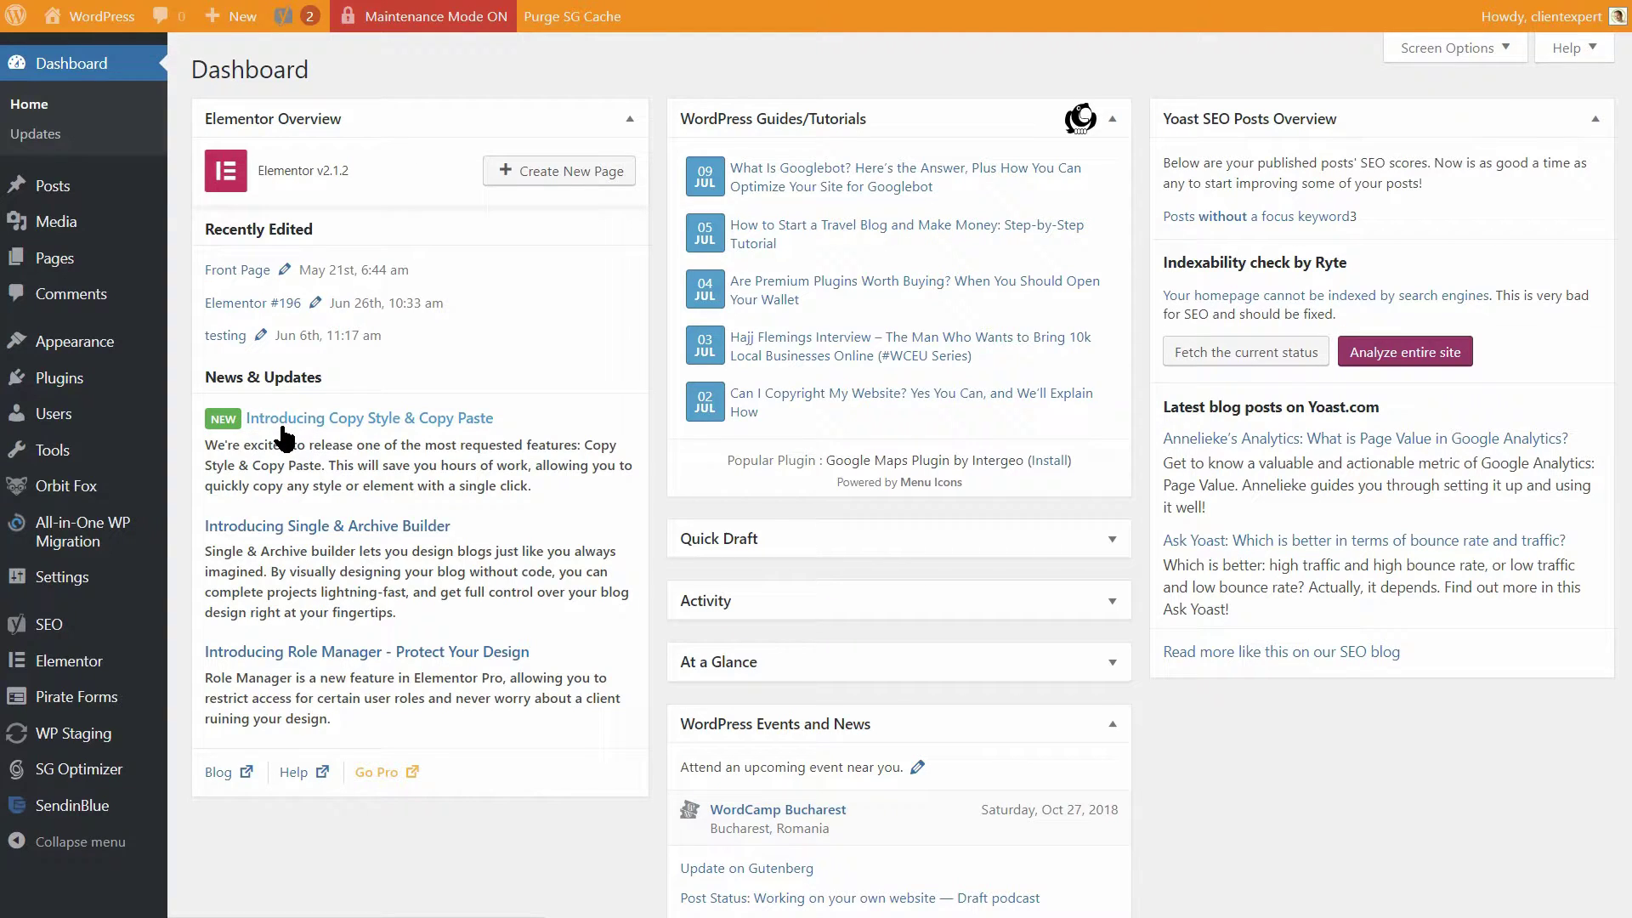
mouse_move(59, 379)
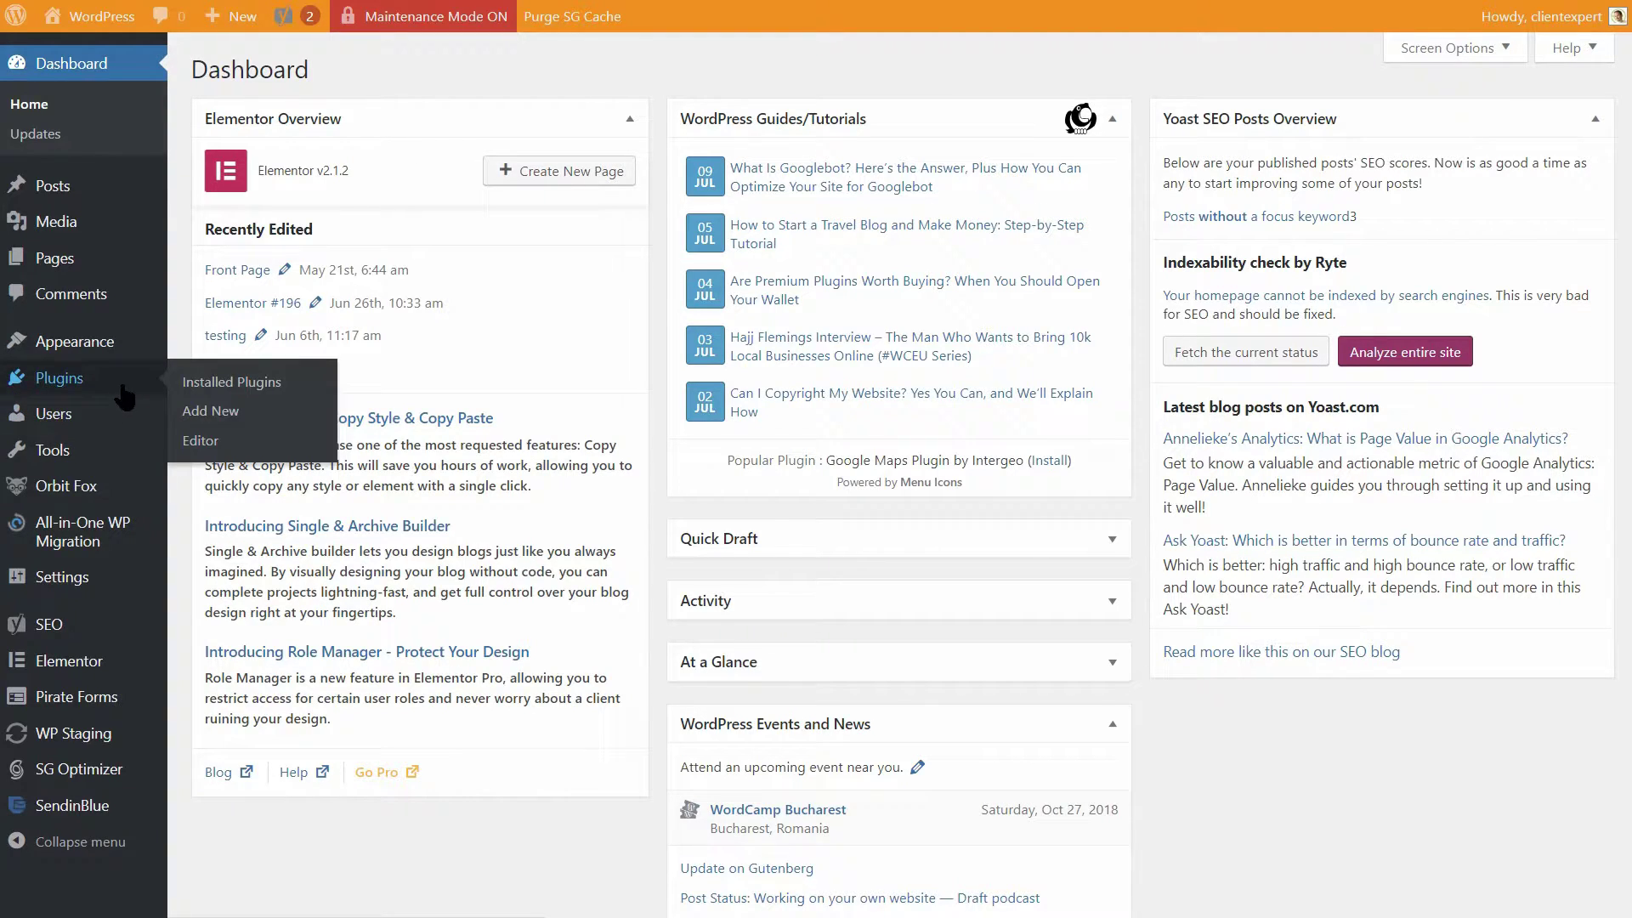
Step: Search for 'gutenberg' and install the Gutenberg plugin on the staging site
click(226, 412)
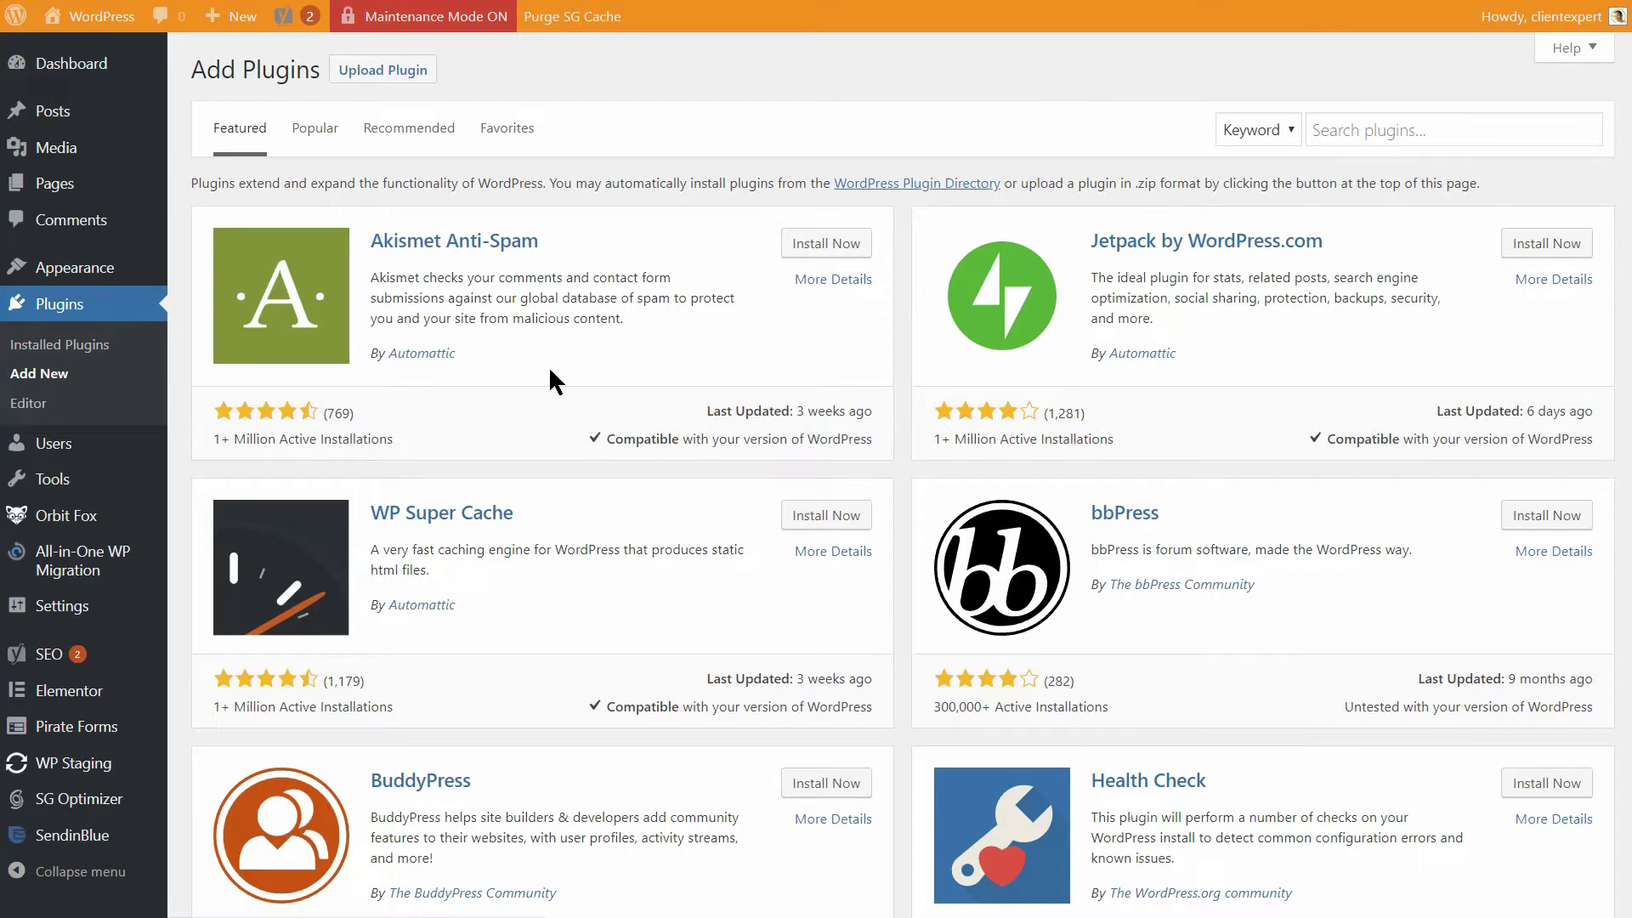
click(1386, 136)
text(g)
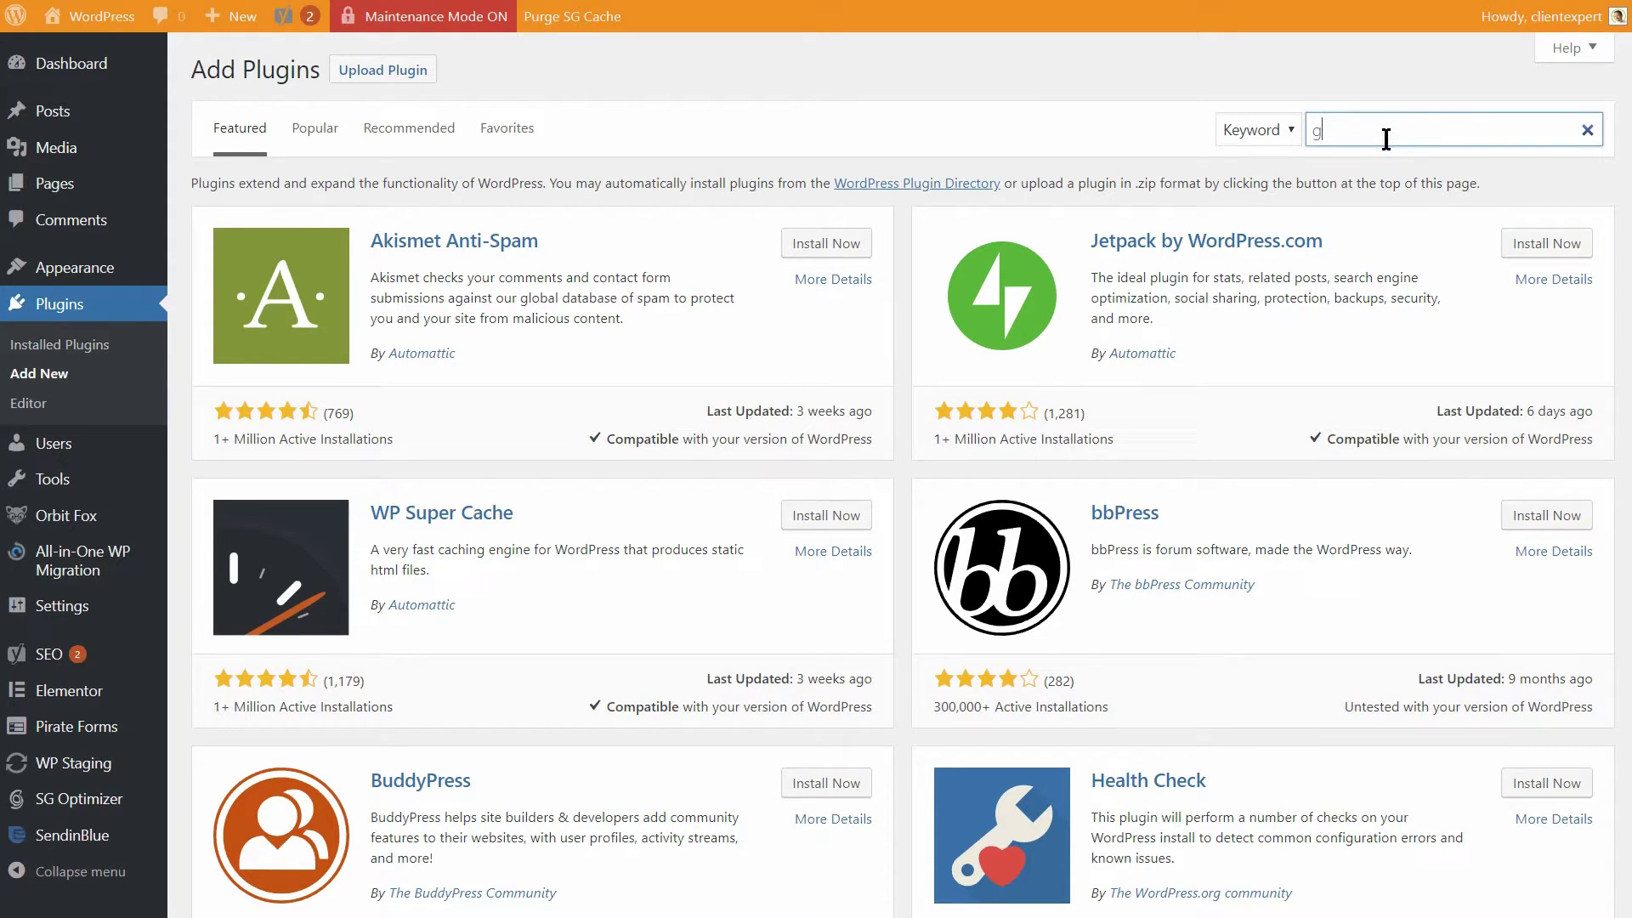
text(utenberg)
click(850, 242)
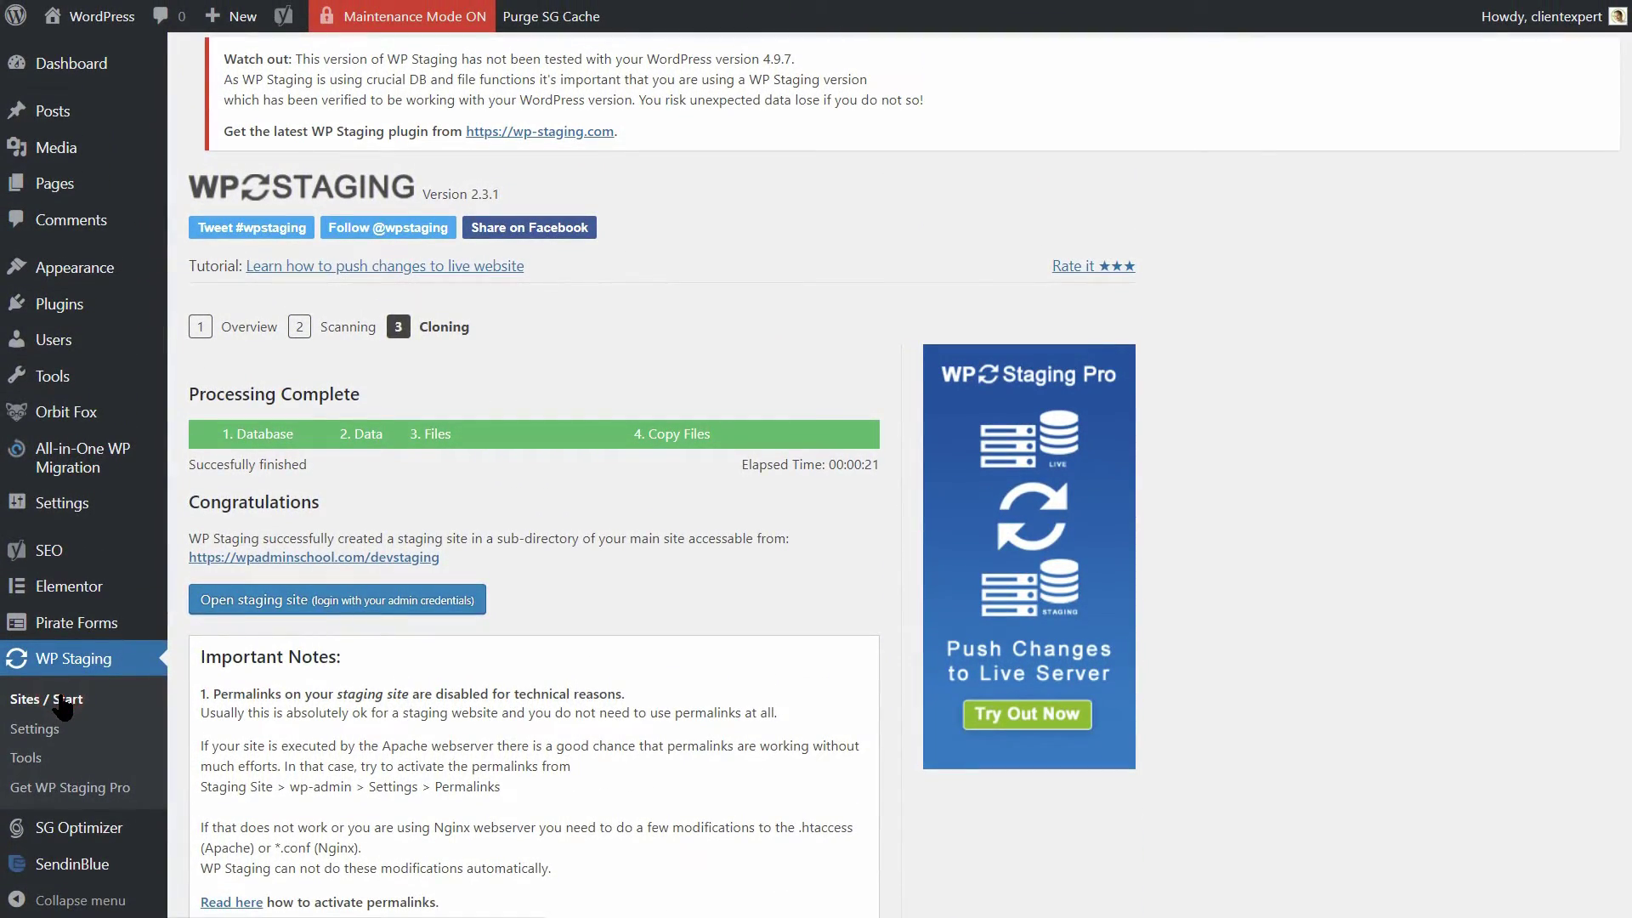
Step: Open the WP Staging sites overview and request deletion of the devstaging clone
click(63, 702)
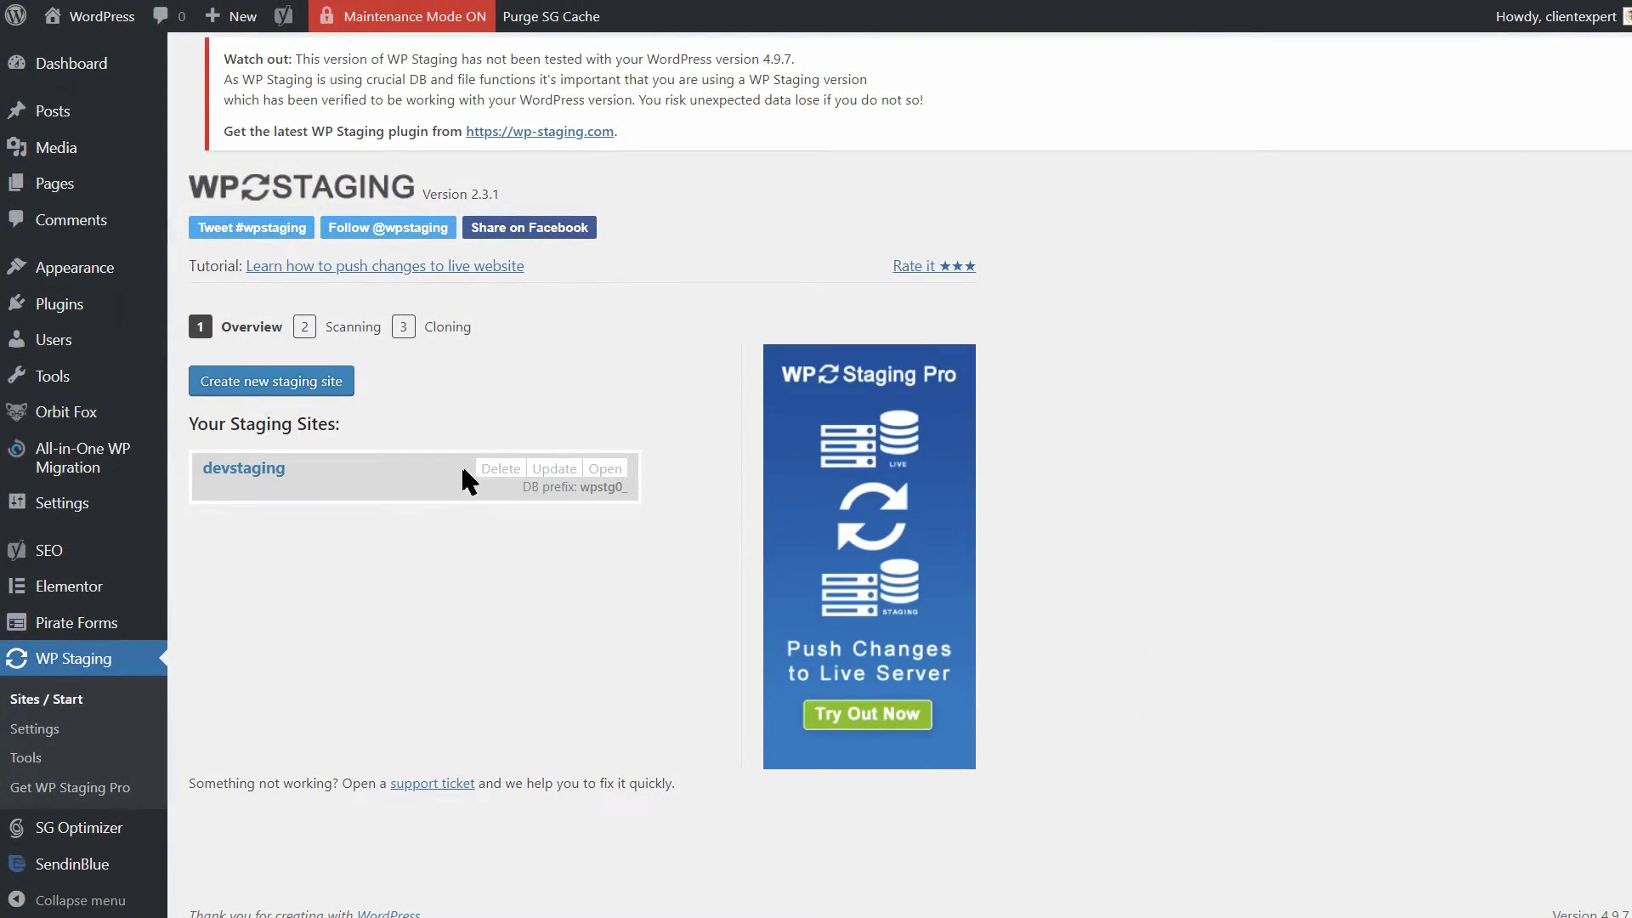
click(495, 470)
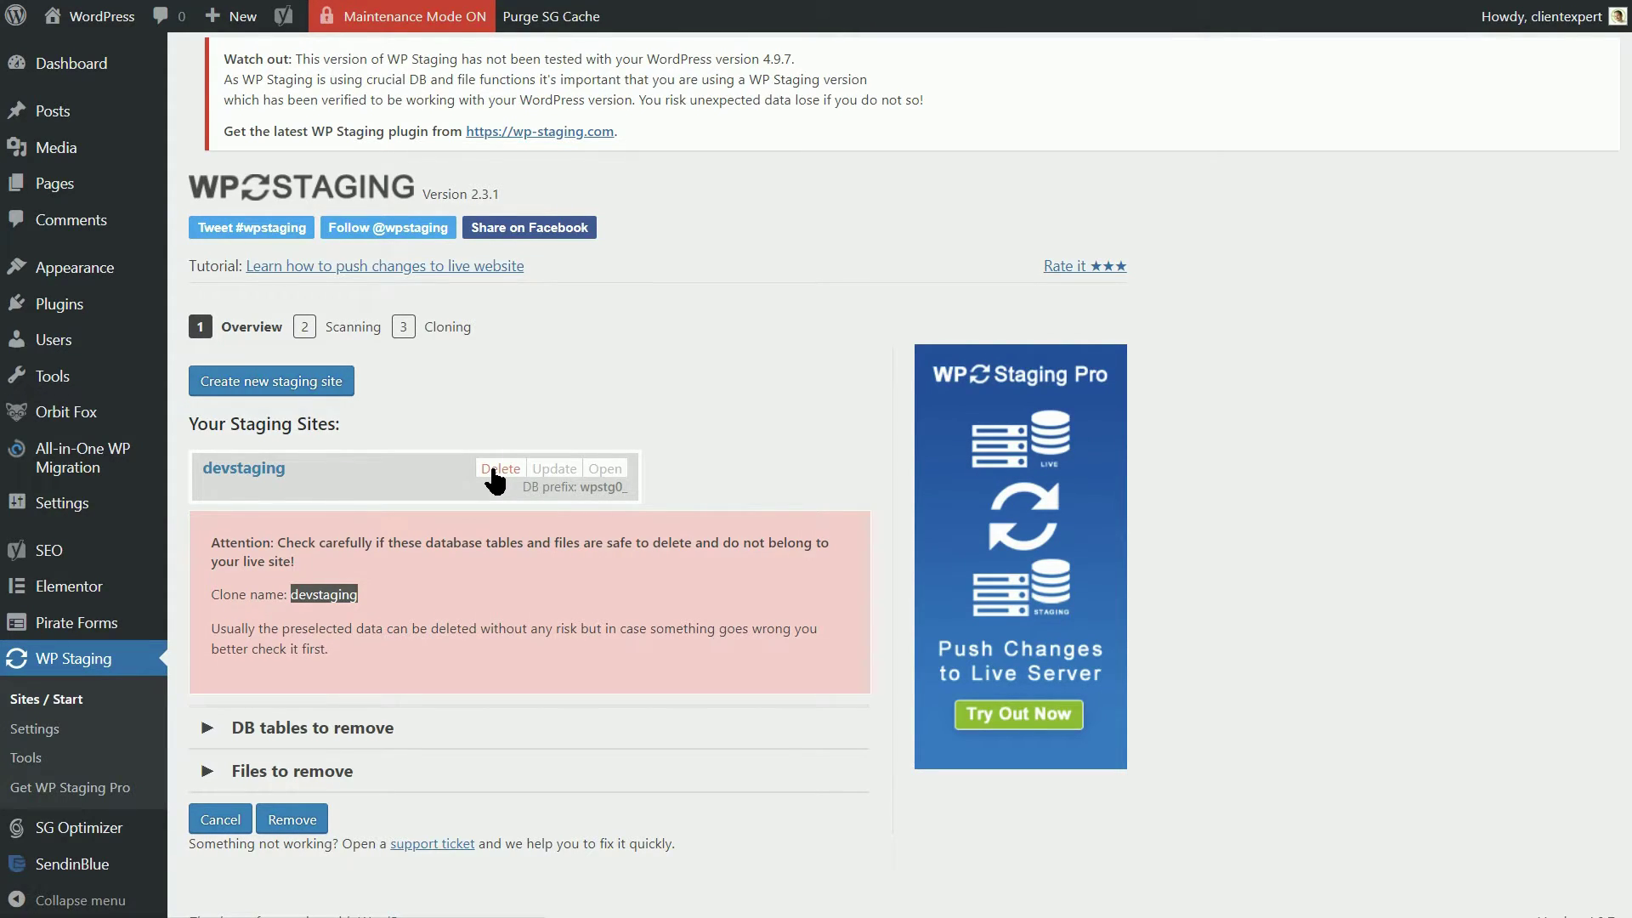
Step: Review the DB tables and files listed for removal, then remove the devstaging clone
click(327, 728)
scroll(329, 730, down, 5)
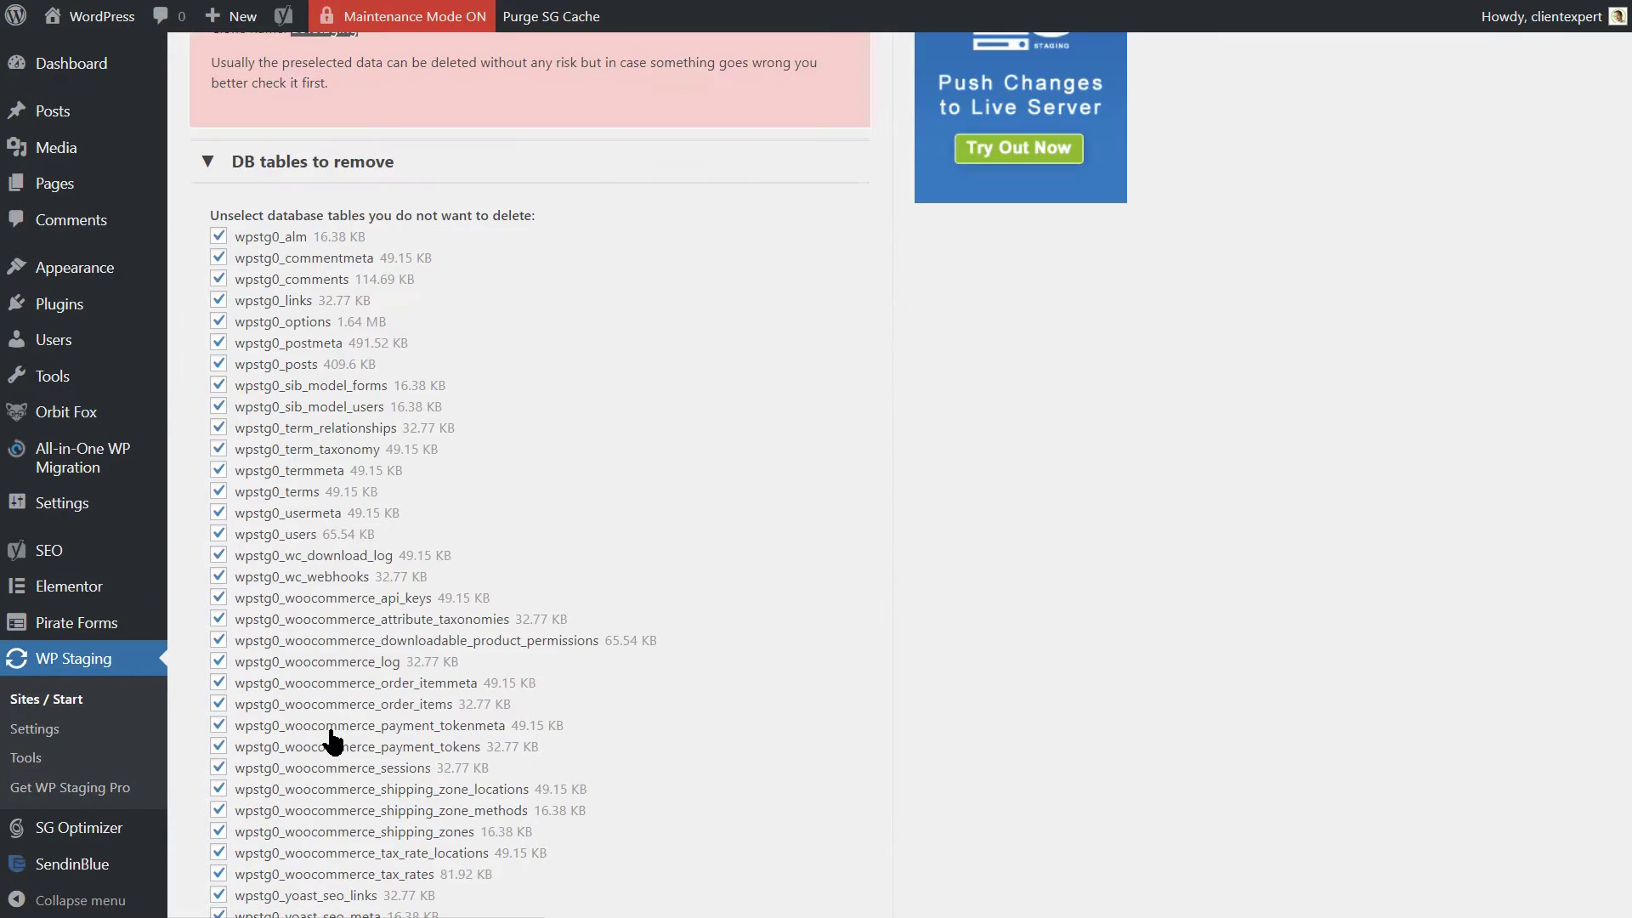
scroll(331, 732, down, 5)
click(313, 761)
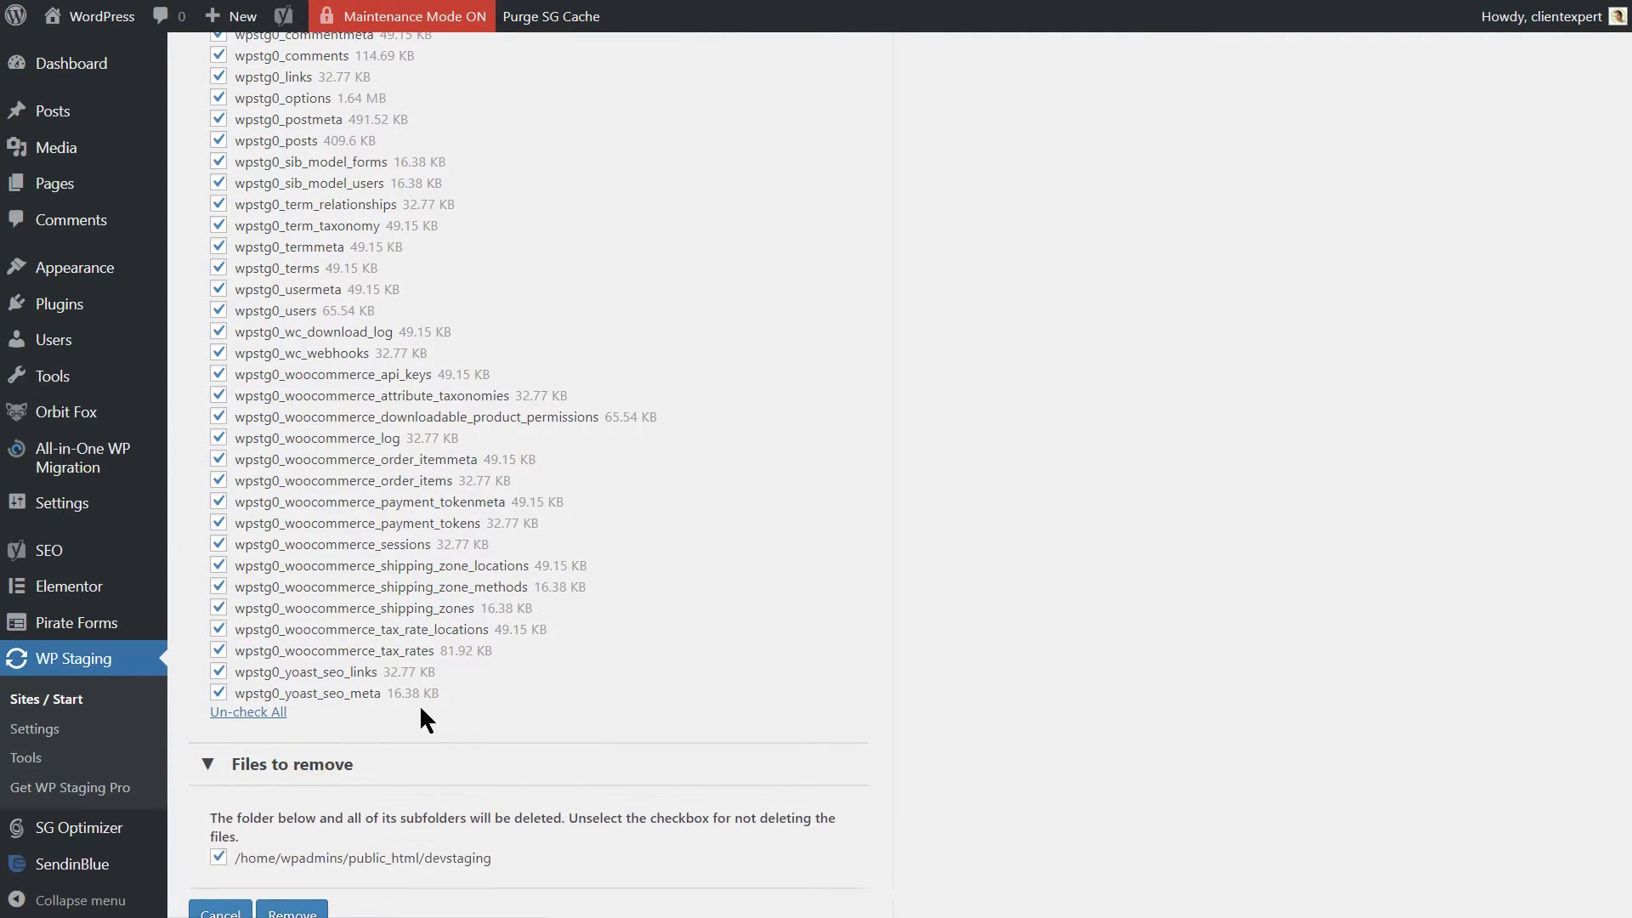
scroll(420, 706, down, 2)
scroll(421, 708, up, 10)
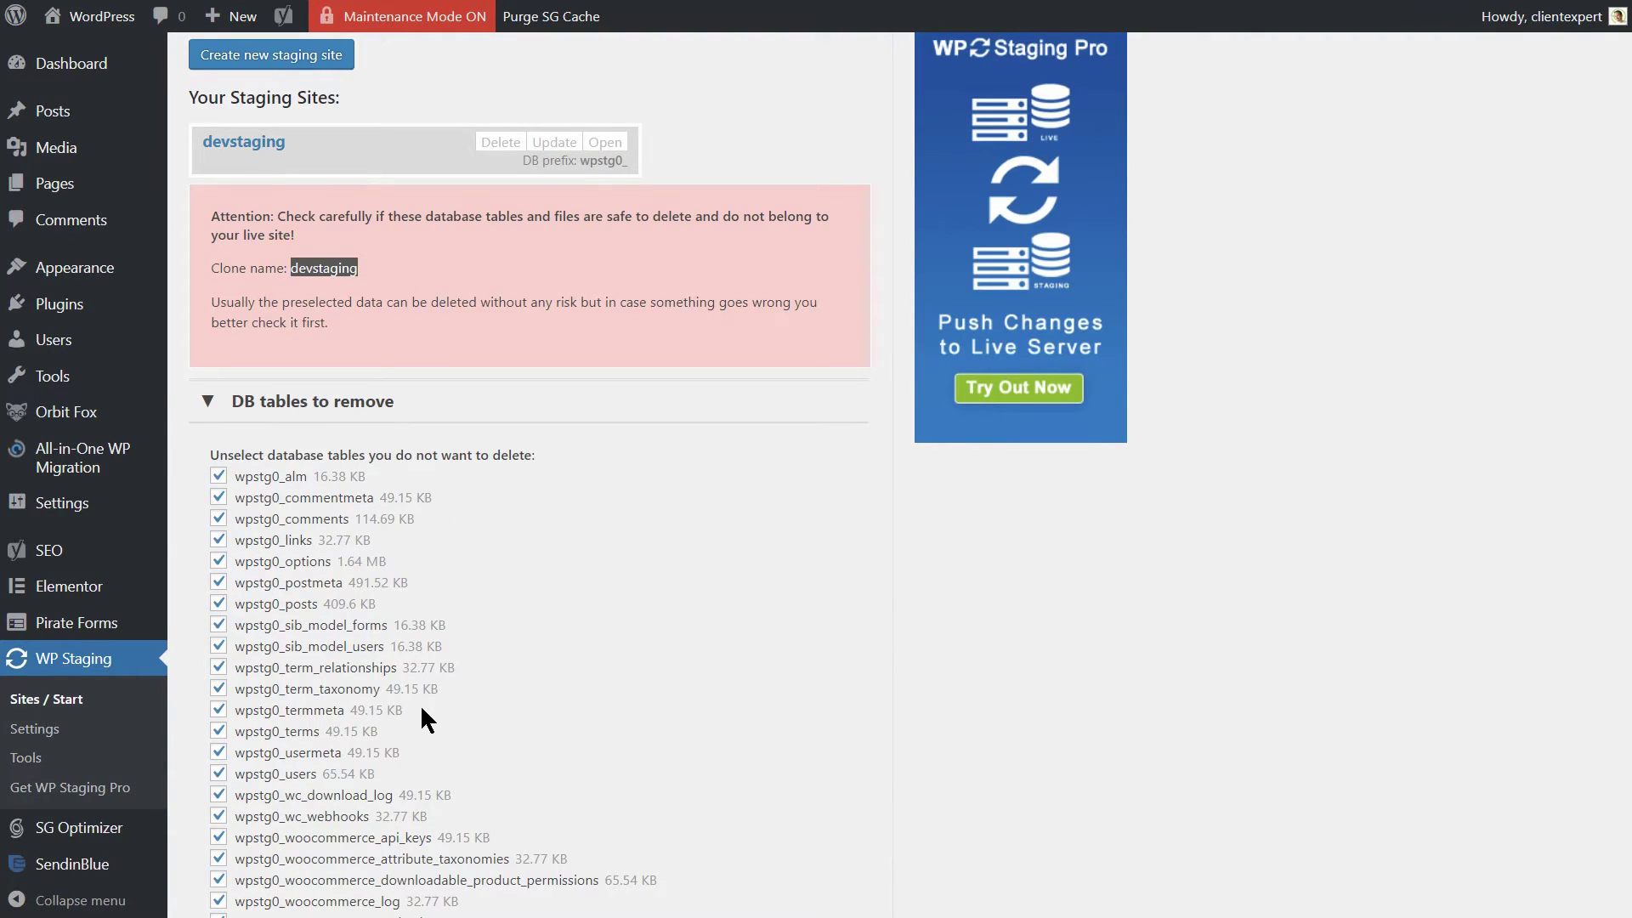
scroll(420, 704, up, 5)
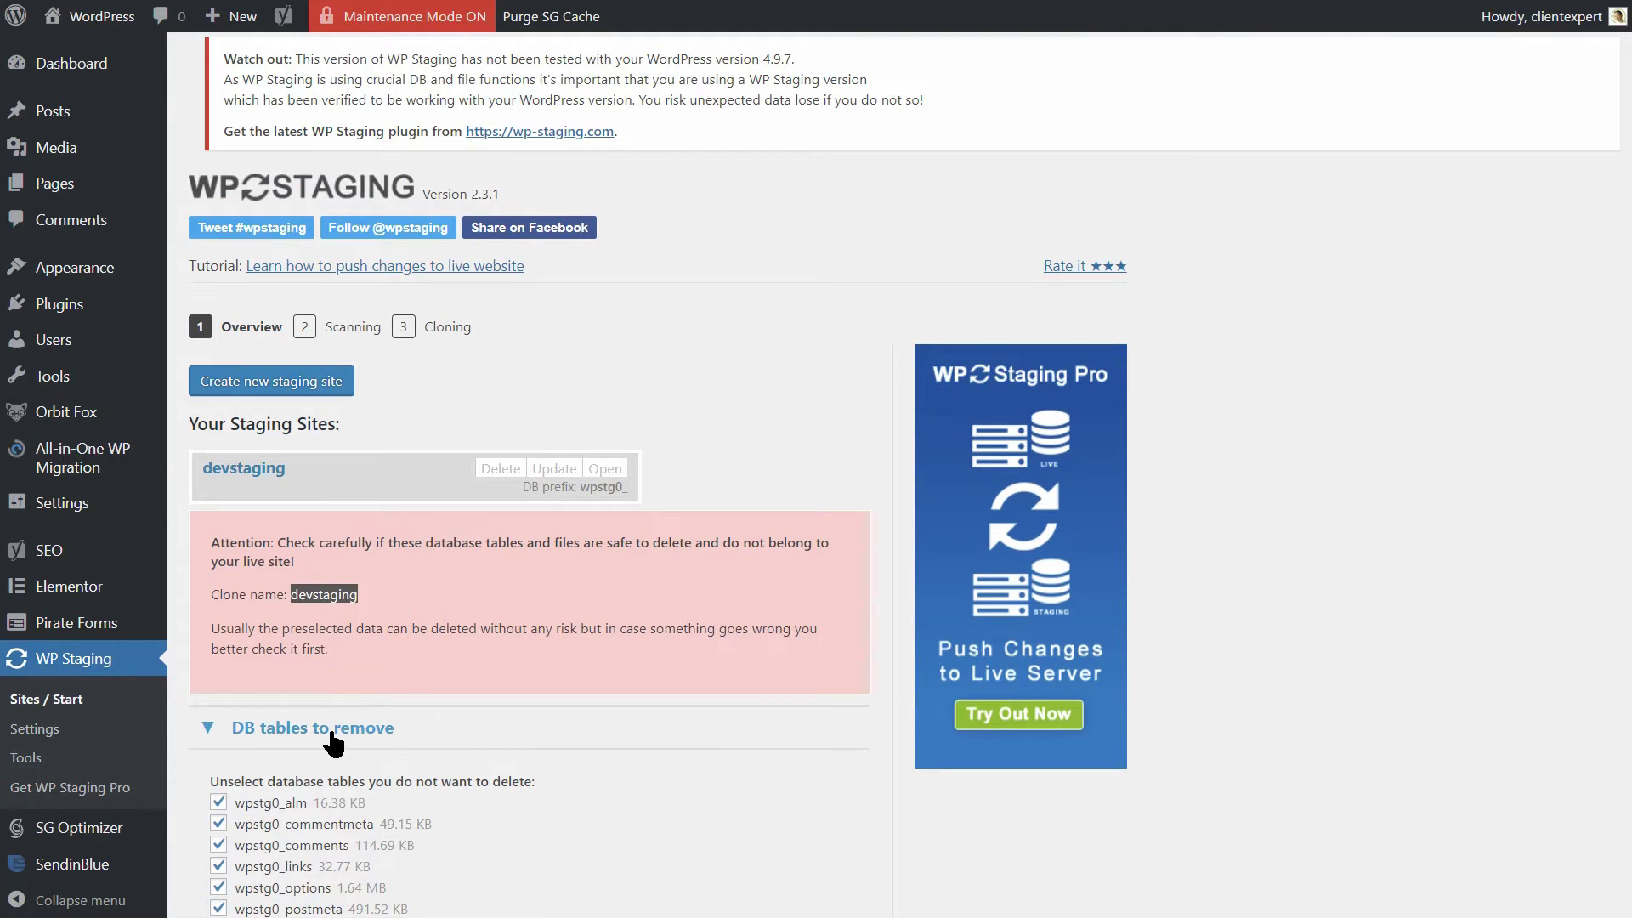
click(220, 733)
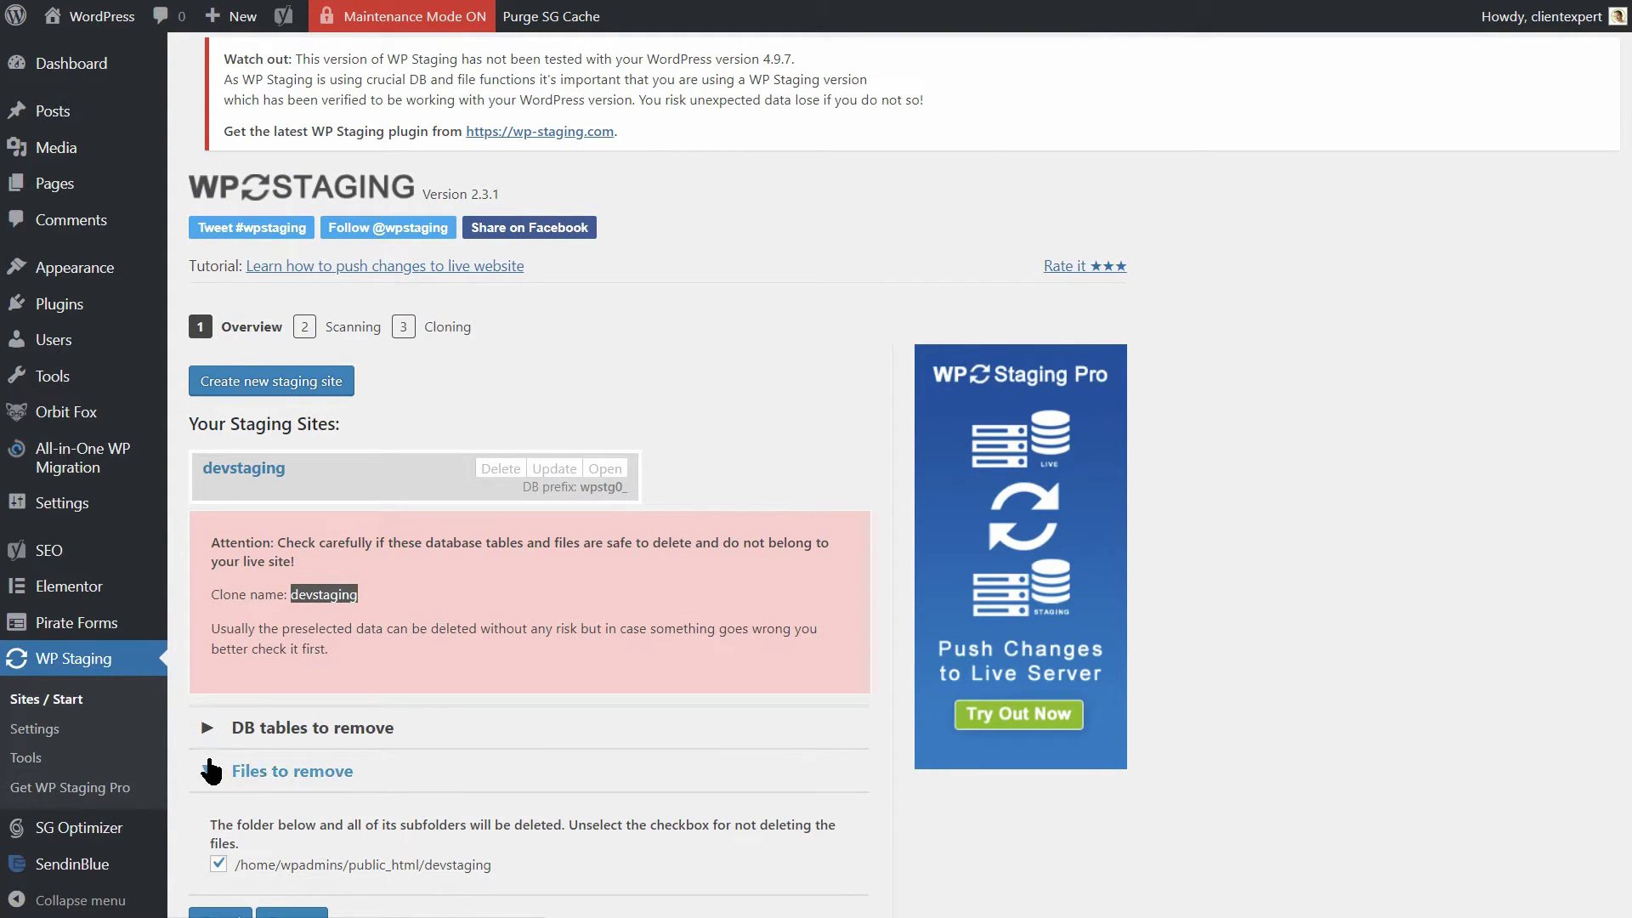
click(208, 765)
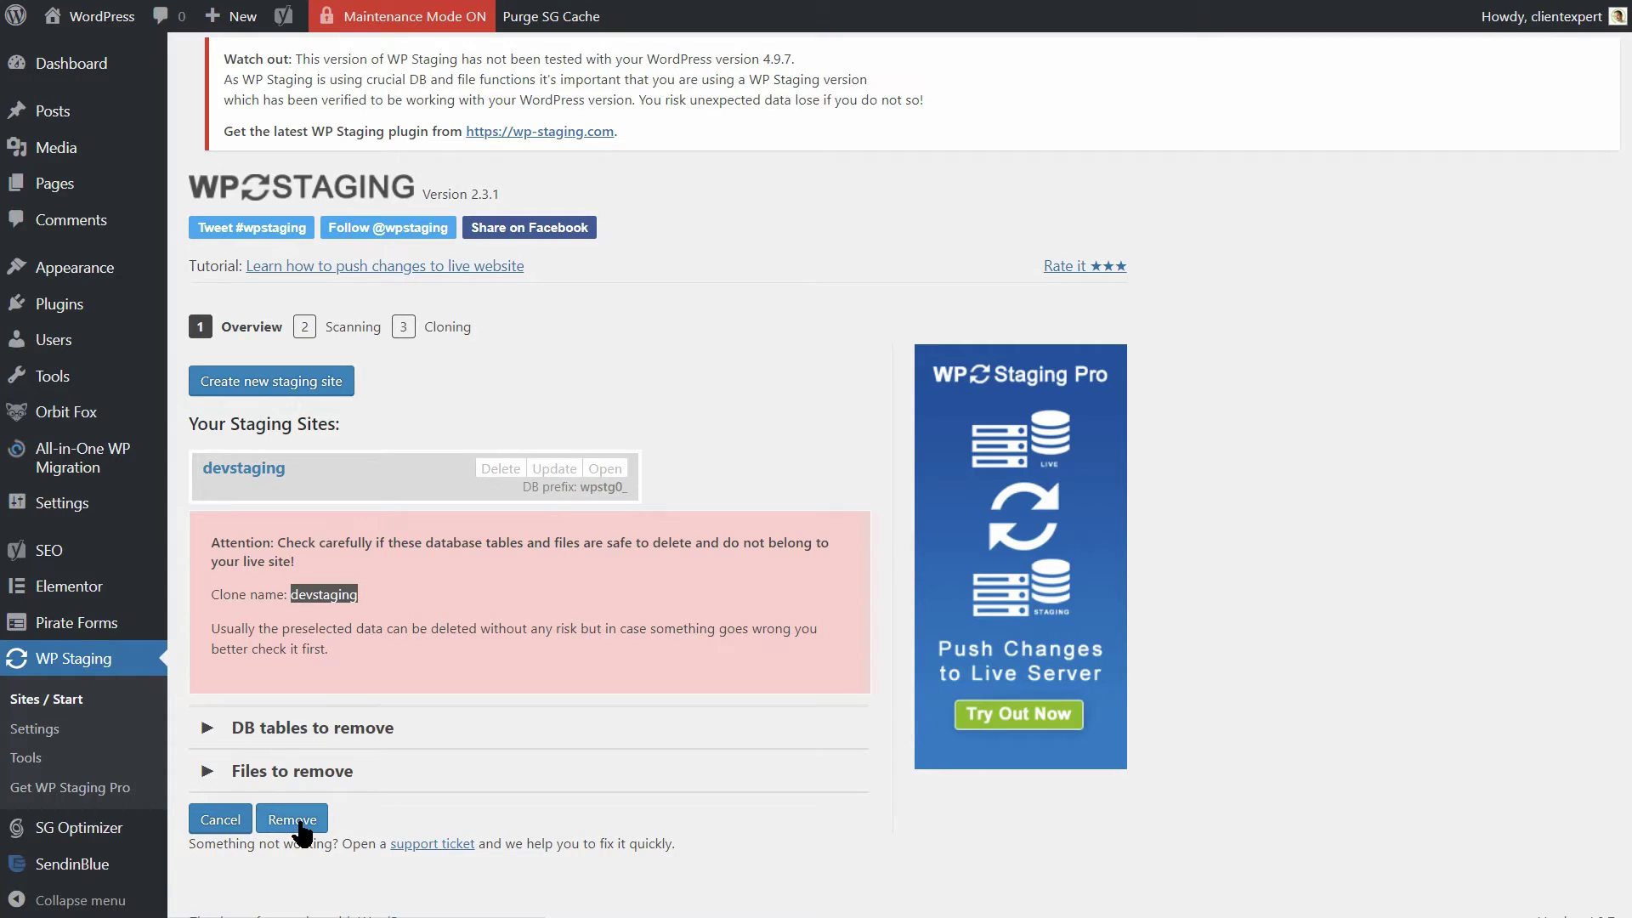
click(297, 821)
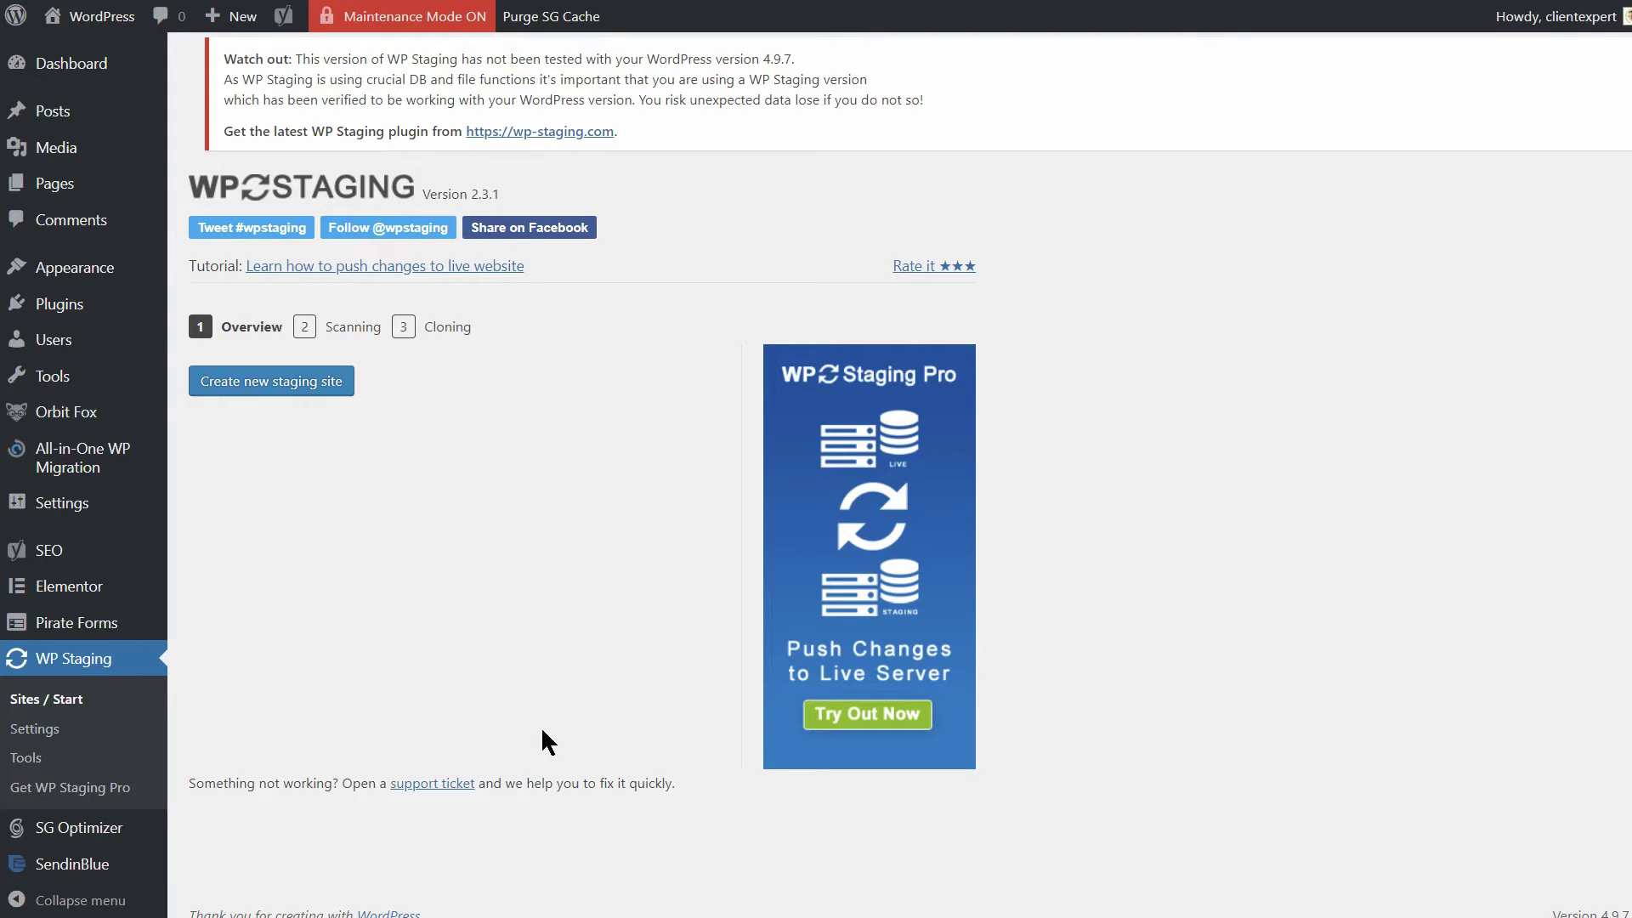
Step: Open the Get WP Staging Pro page and highlight the 'Push Changes' feature
click(115, 789)
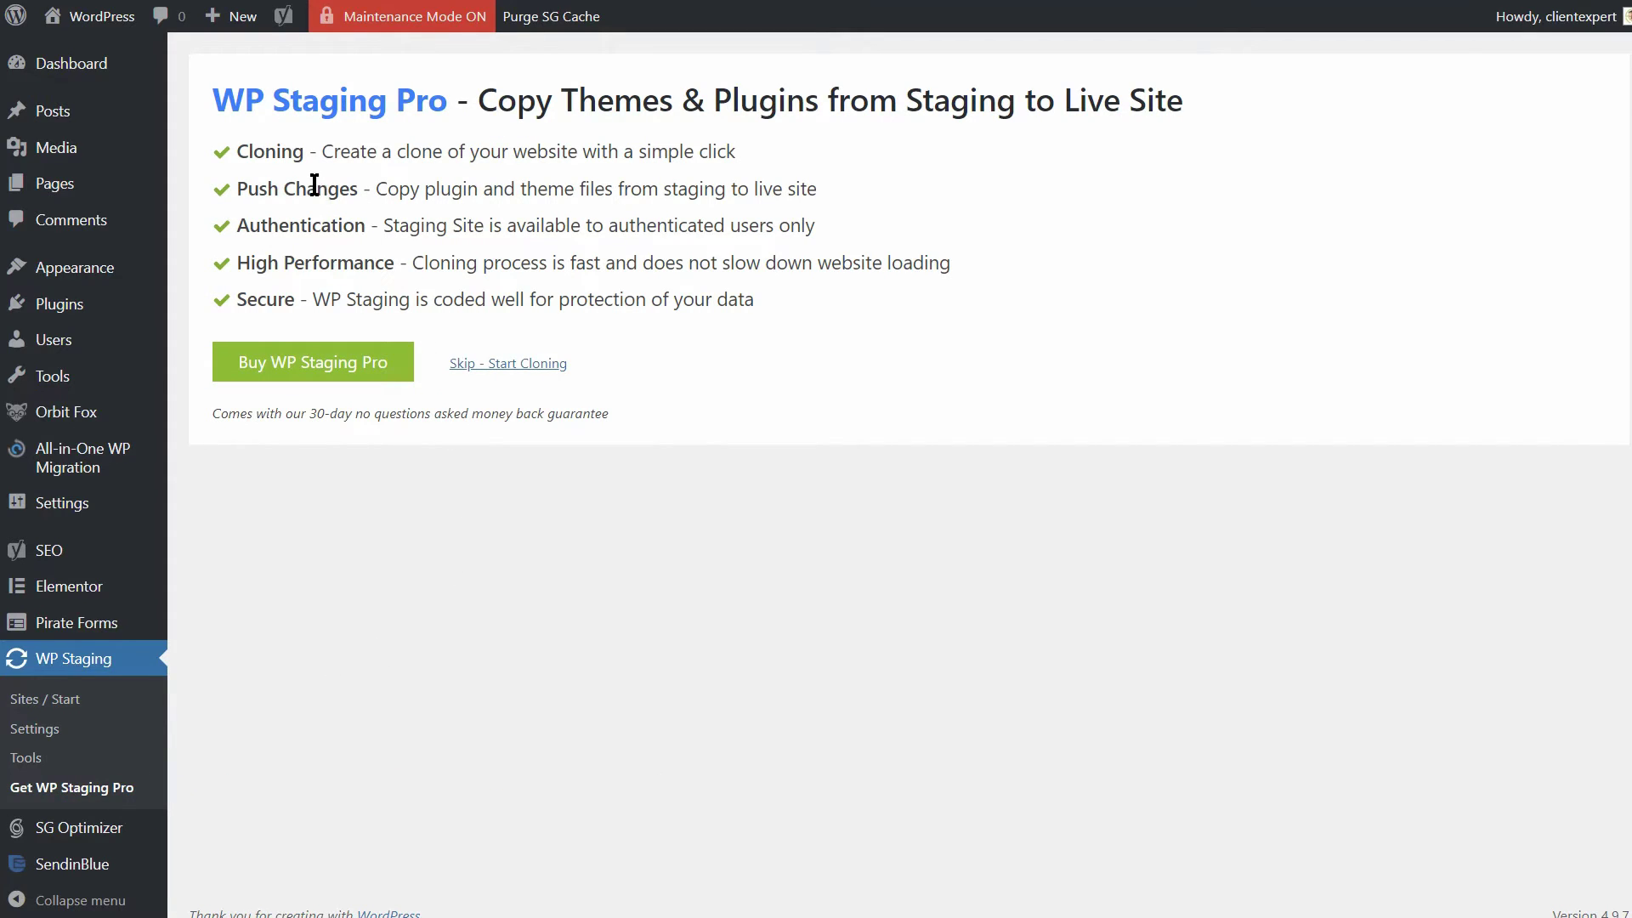
drag(239, 190, 358, 188)
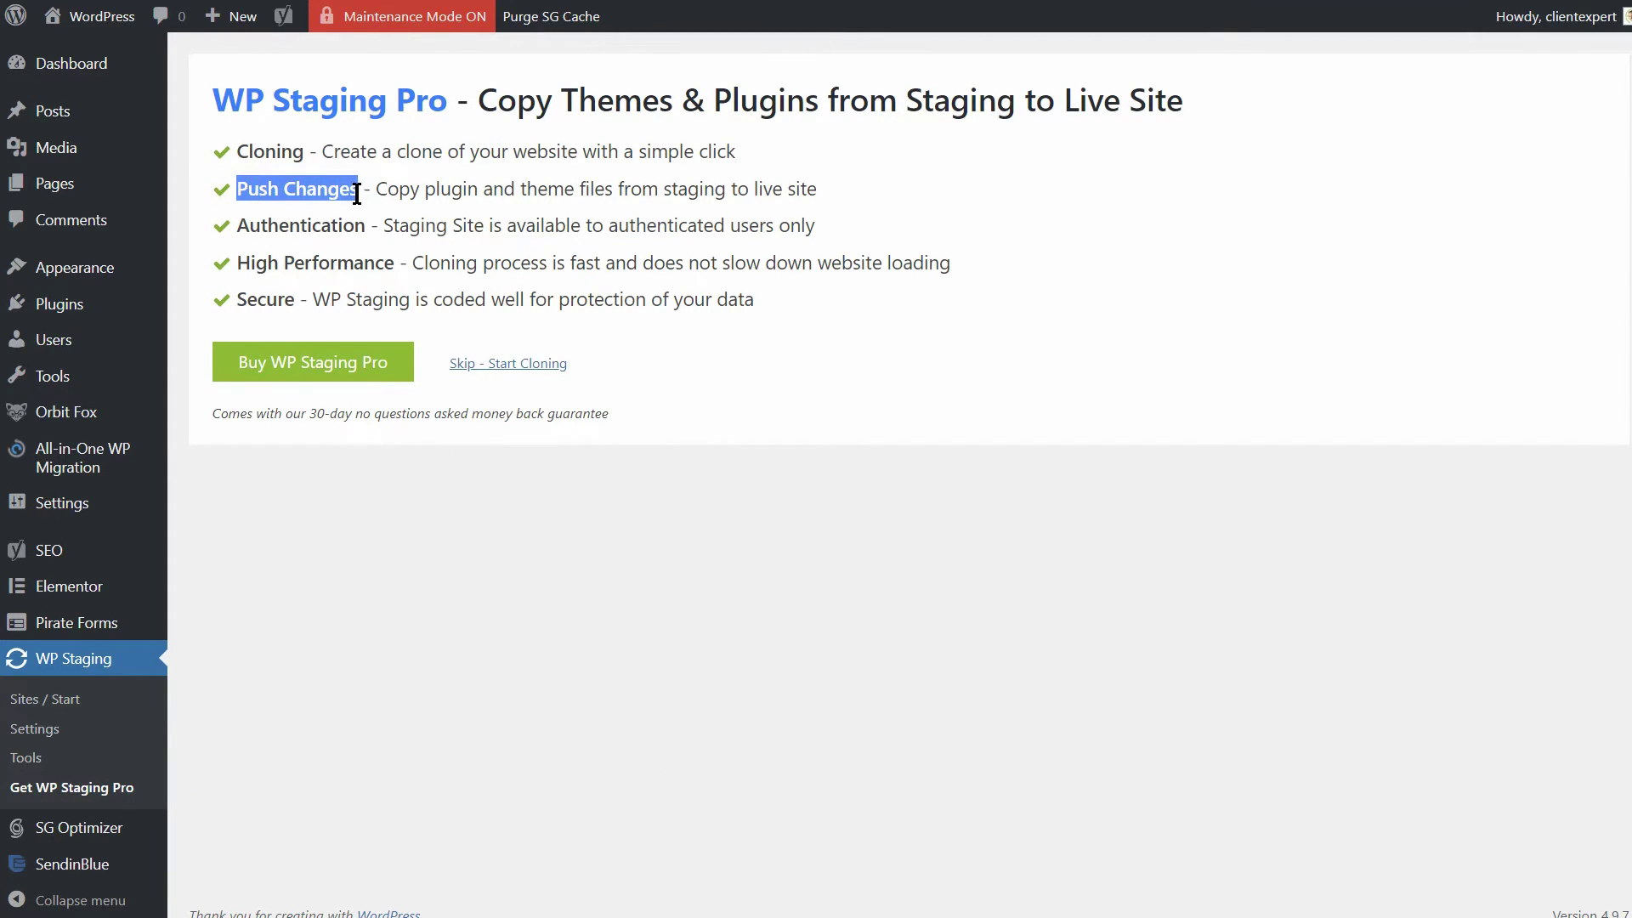